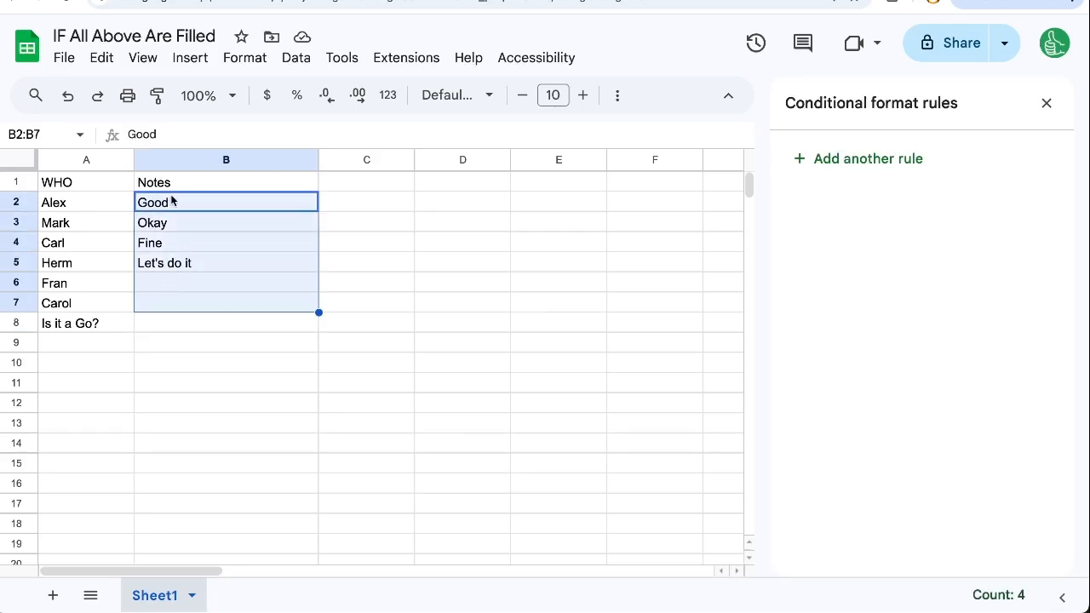
left_click_drag(190, 202, 187, 301)
left_click(182, 264)
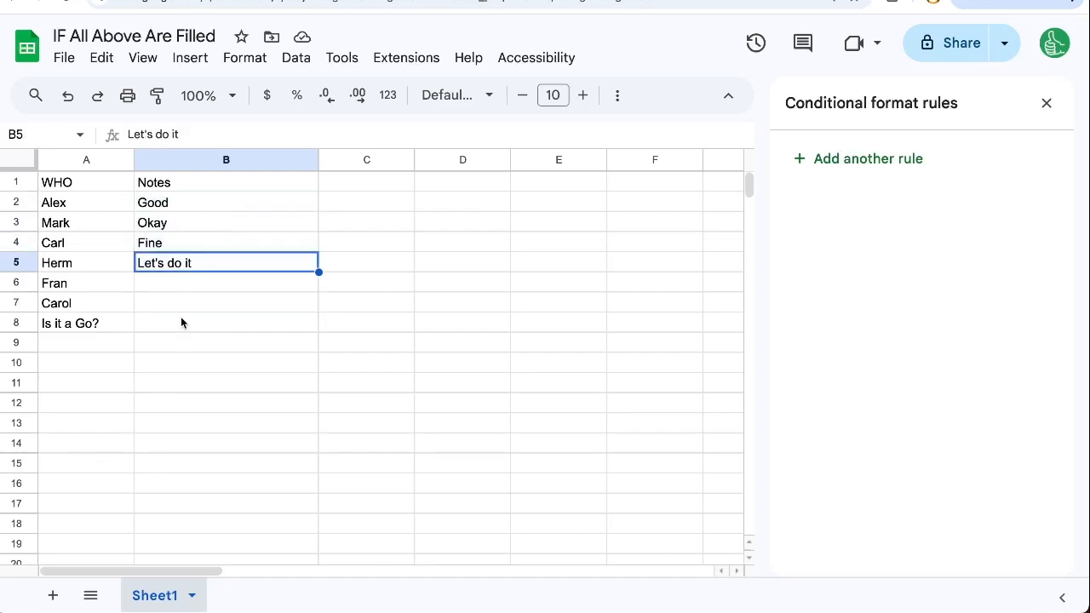
Create a new single-color conditional formatting rule applied to cell B8
left_click(156, 324)
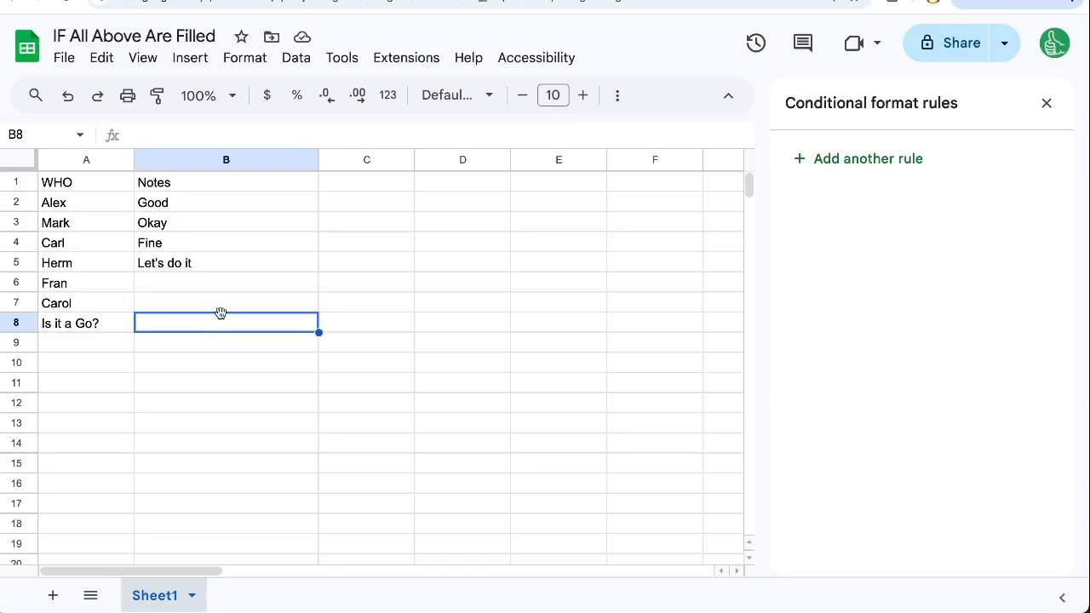
left_click(346, 65)
mouse_move(244, 66)
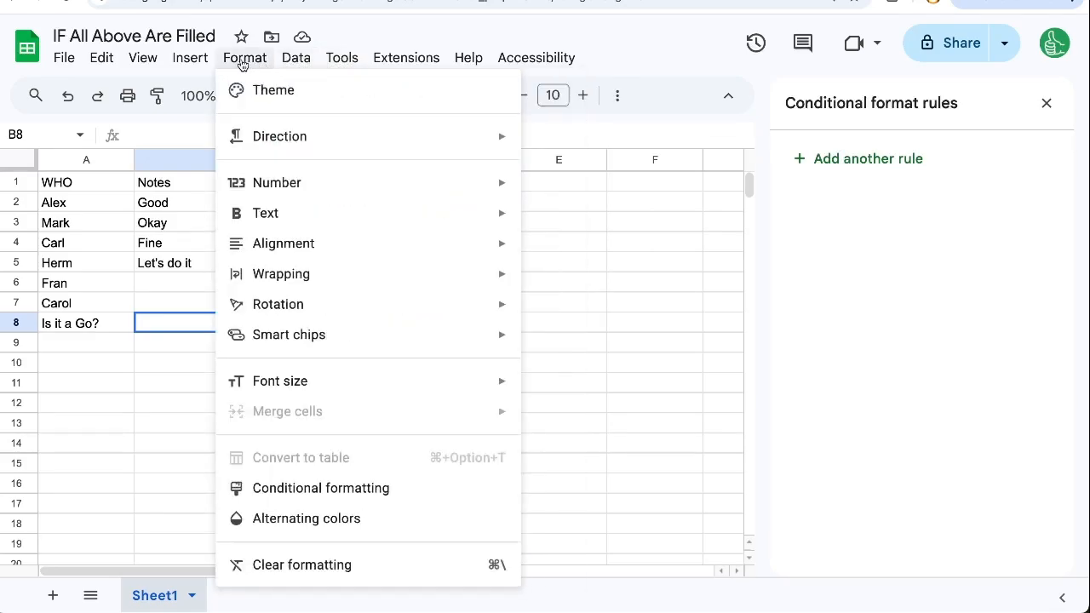
left_click(274, 489)
left_click(818, 234)
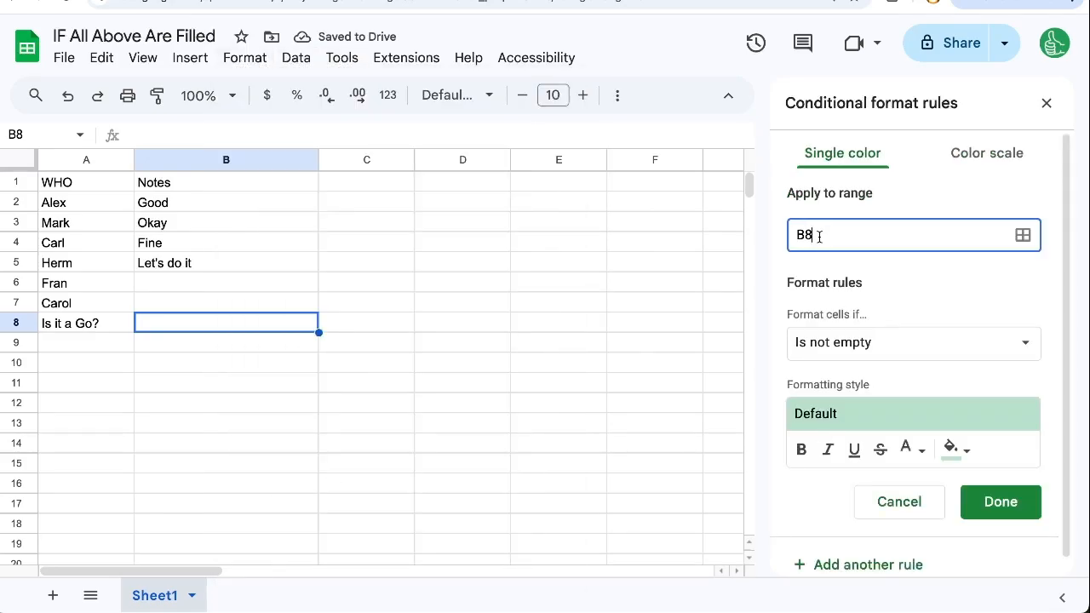
left_click_drag(818, 234, 800, 234)
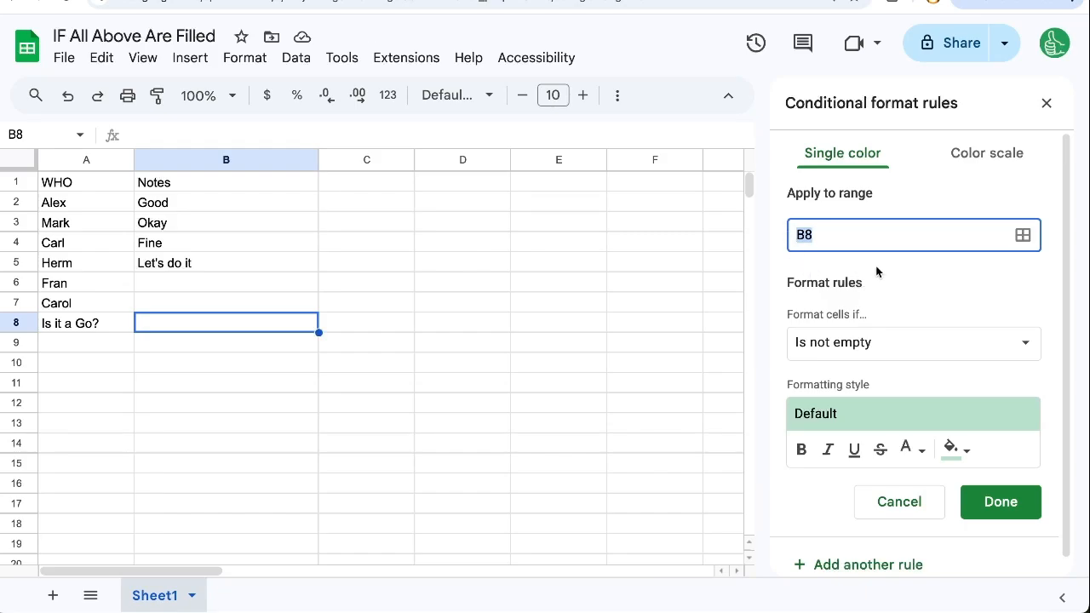
Set the B8 rule's condition to "Custom formula is"
scroll(873, 282, "down", 1)
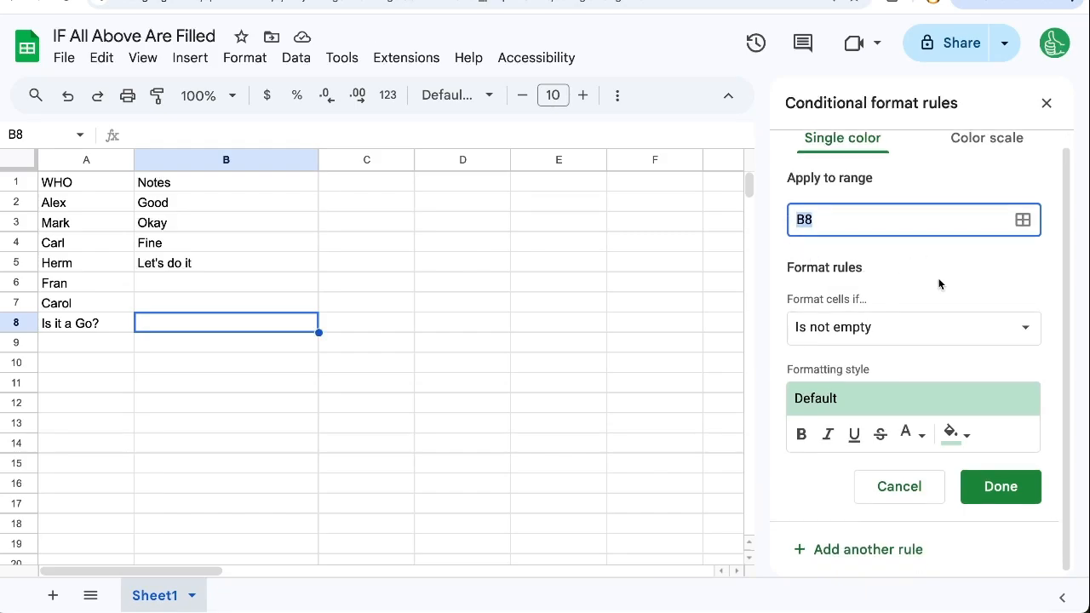
left_click(828, 327)
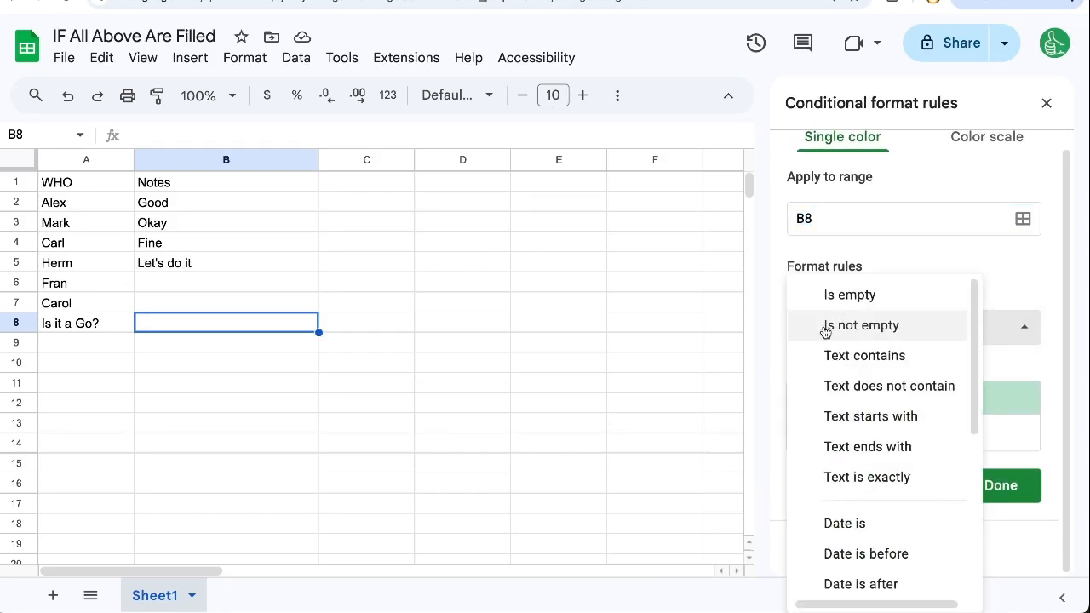
scroll(890, 508, "down", 1)
scroll(890, 509, "down", 3)
left_click(844, 581)
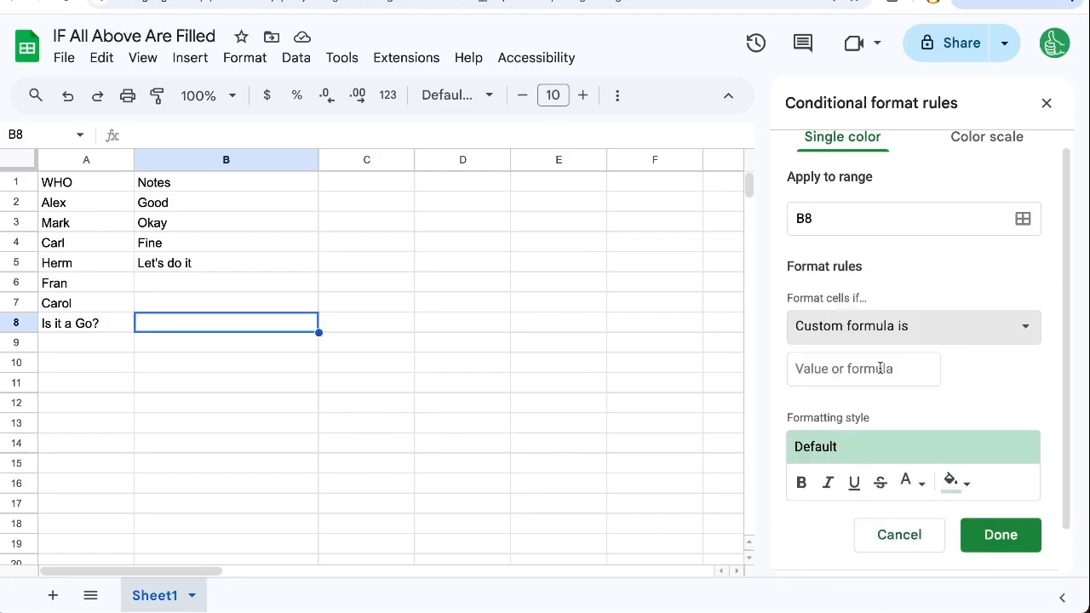
Start the rule's custom formula with =OR( and set its fill color to standard red
left_click(842, 375)
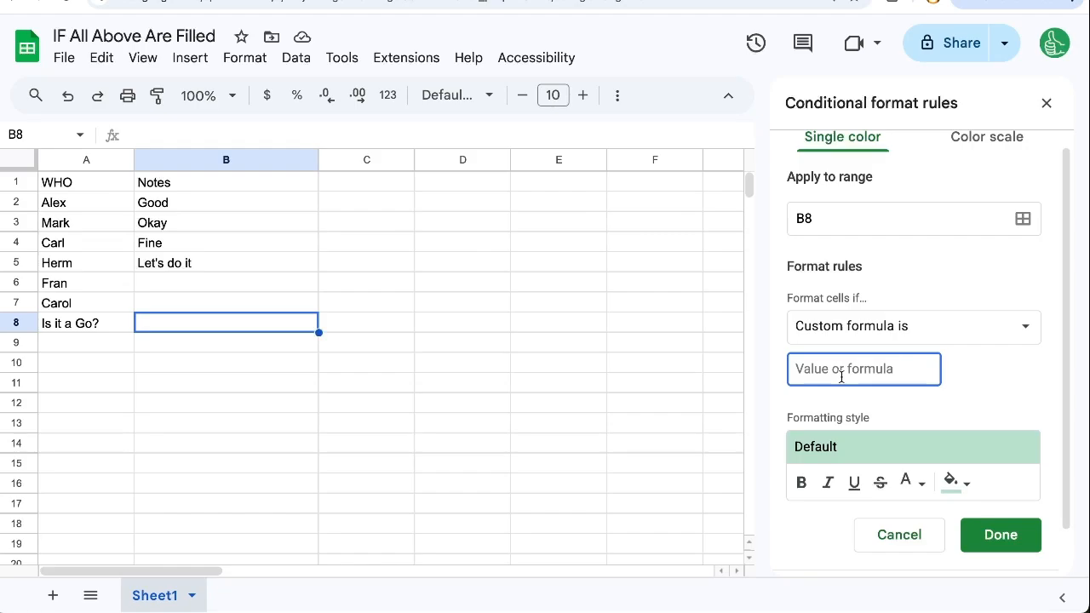
type("=")
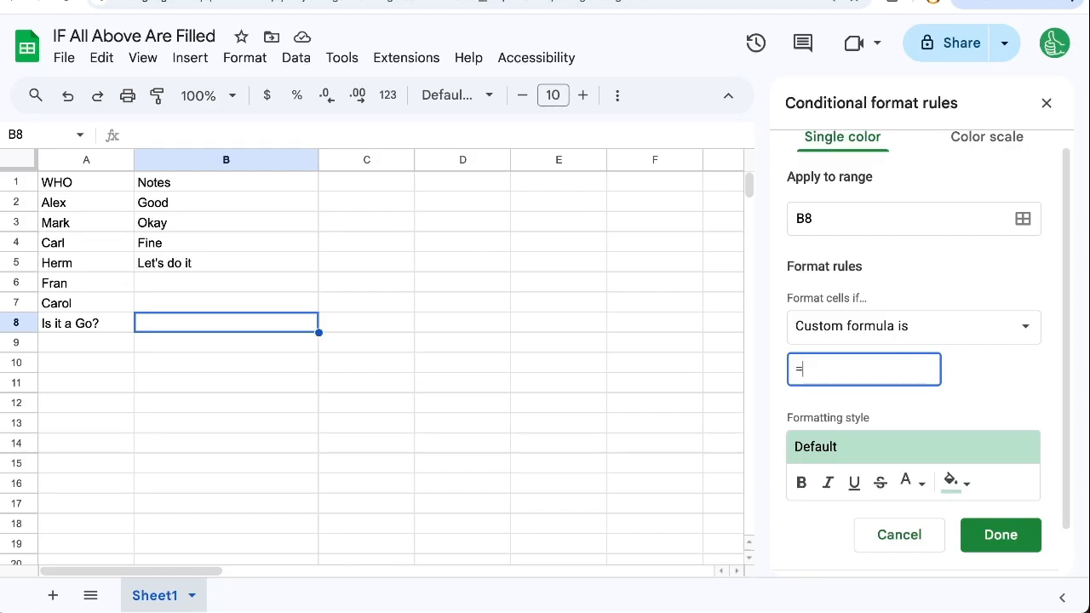
type("OR(")
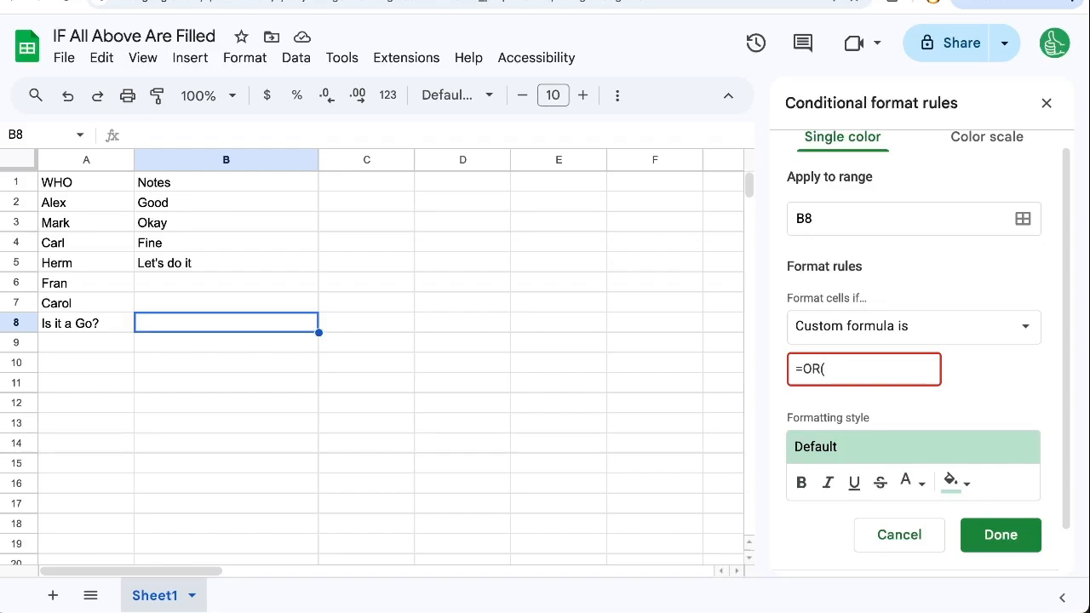
left_click(954, 482)
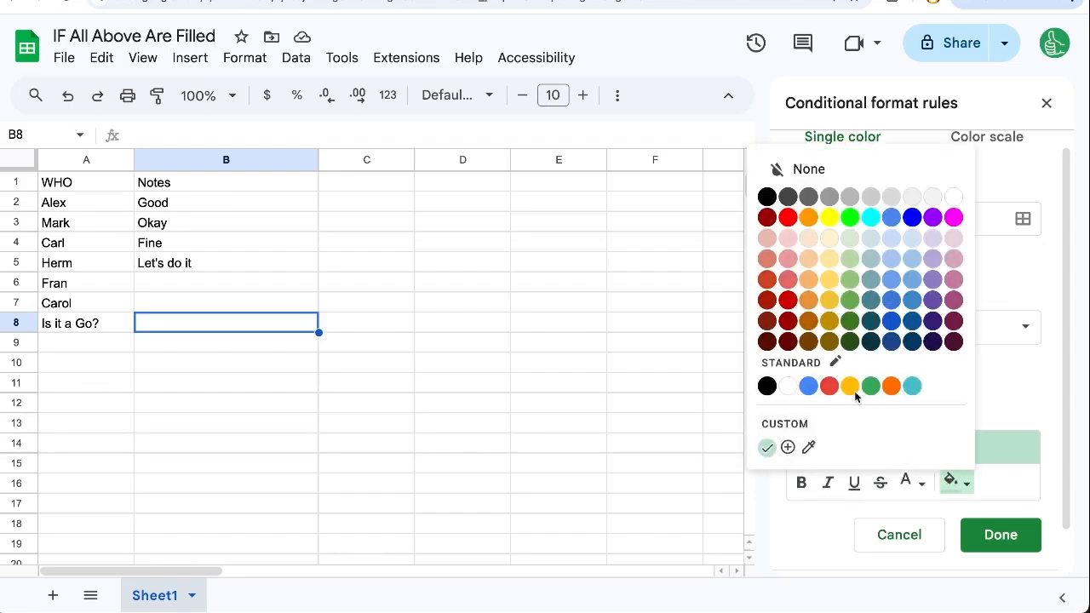
left_click(828, 386)
Enter NOT(ISBLANK(B2)) as the first argument of the OR formula
type("ISBL")
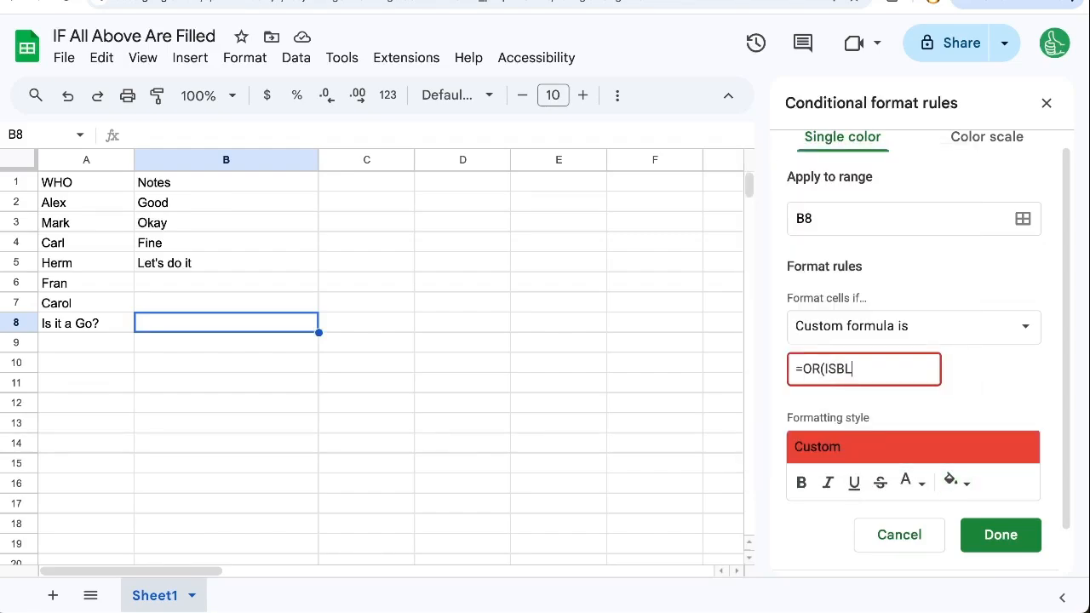
type("ANK(B2)")
left_click(823, 369)
type("NOT(")
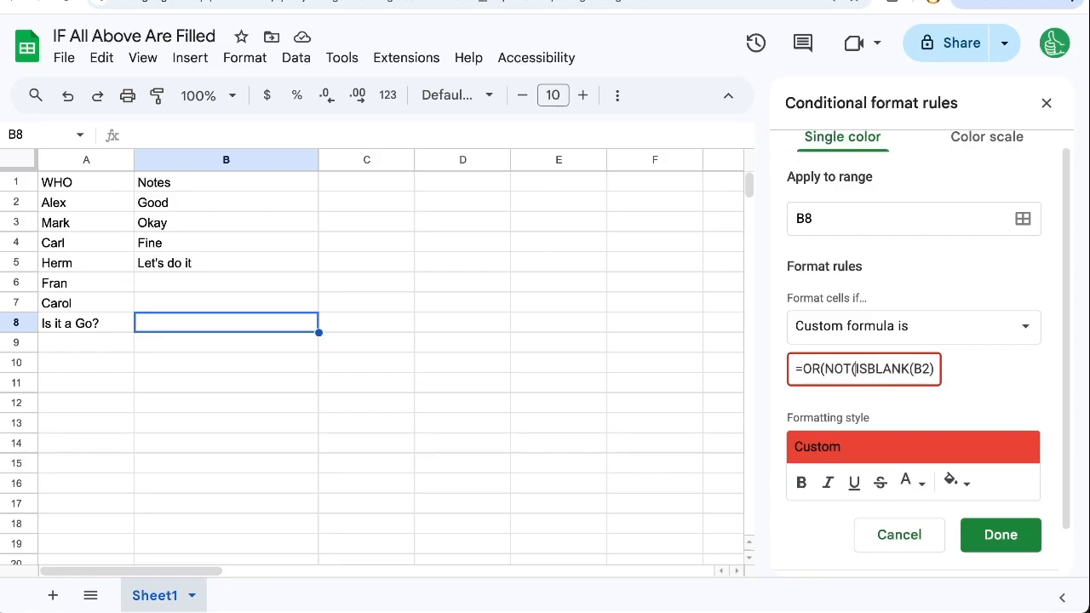
key("End")
type(")")
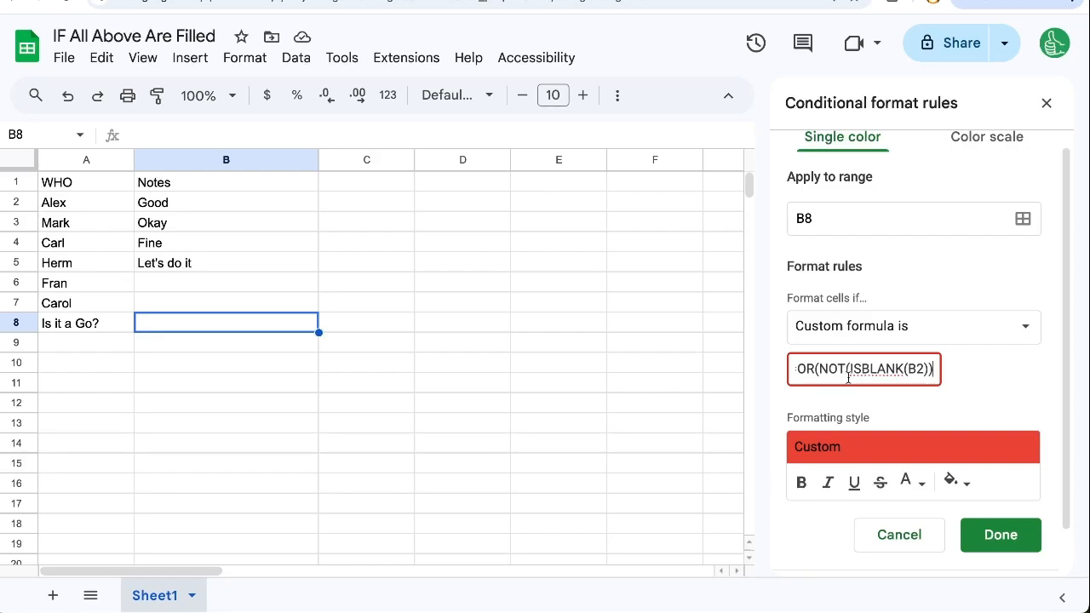
Duplicate the NOT(ISBLANK(B2)) argument in the OR formula and change the copy's reference to B3
left_click_drag(819, 369, 935, 369)
key("ctrl+c")
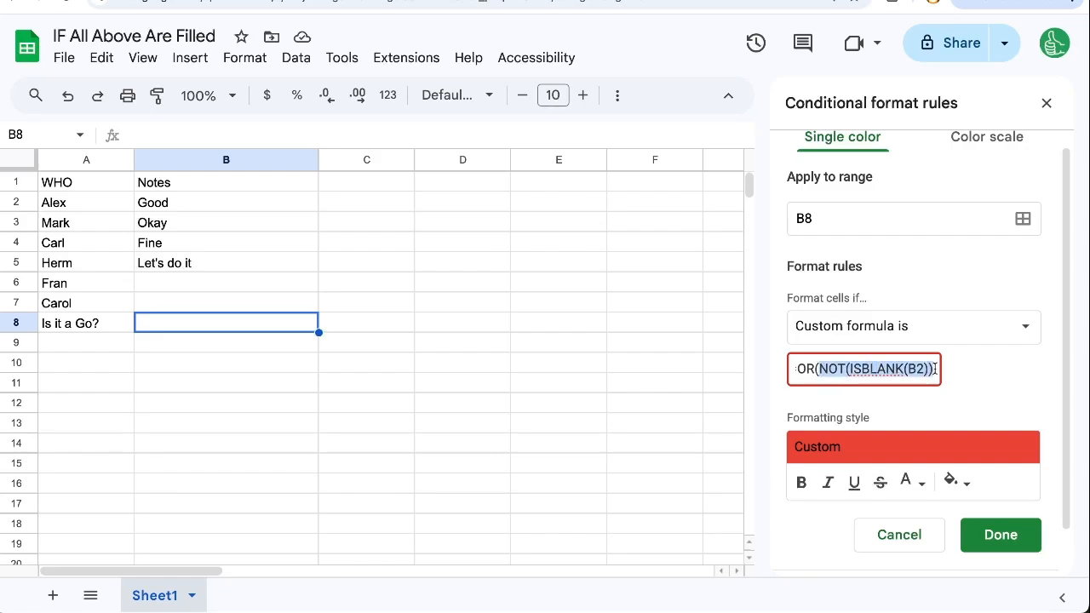
left_click(935, 369)
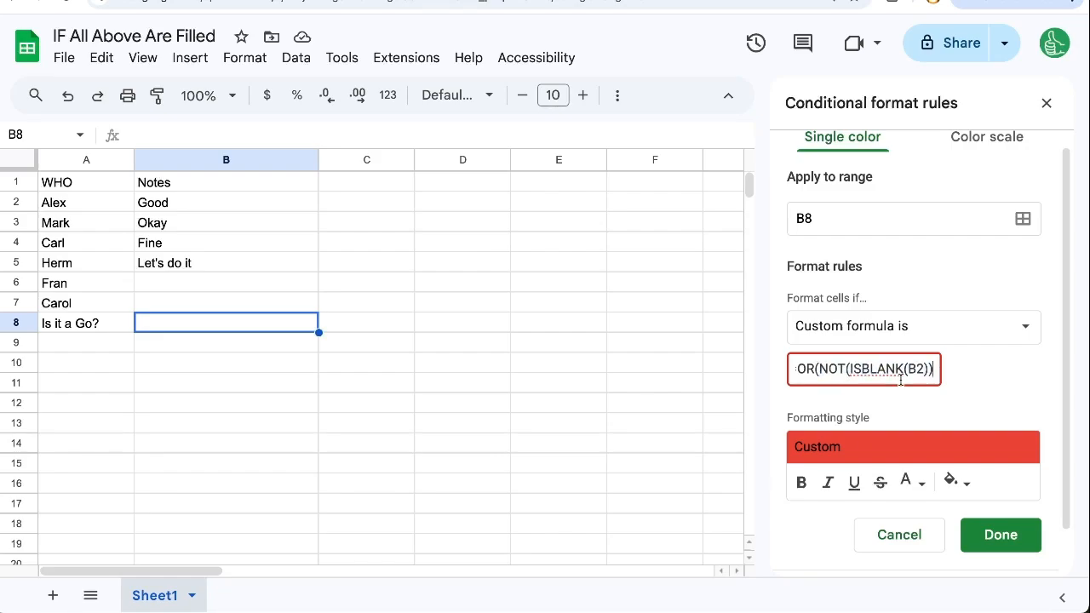
type(",")
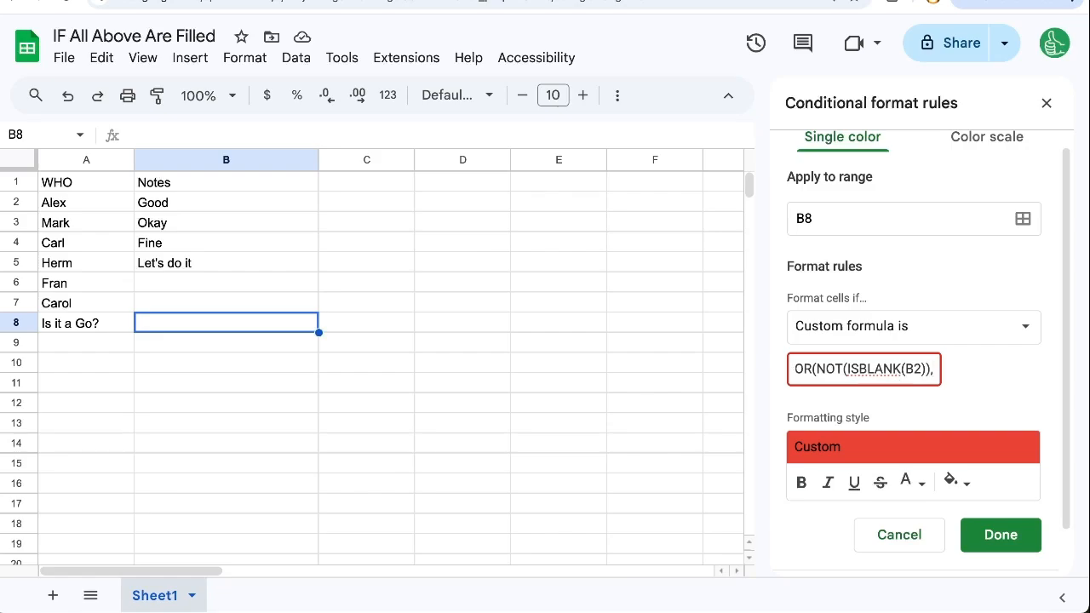
key("ctrl+v")
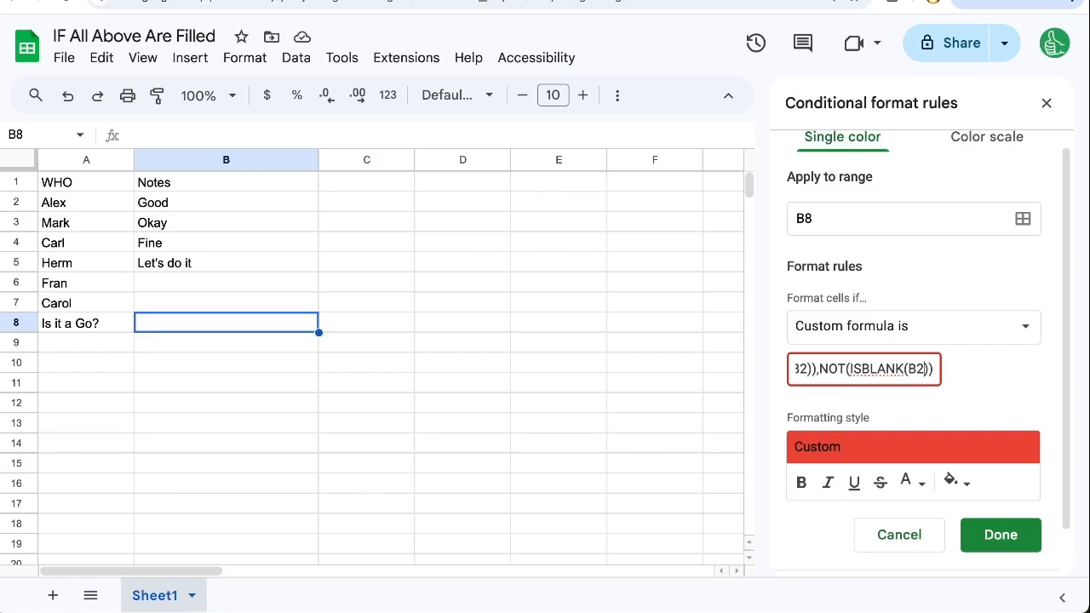
key("BackSpace")
key("BackSpace")
key("BackSpace")
type("3")
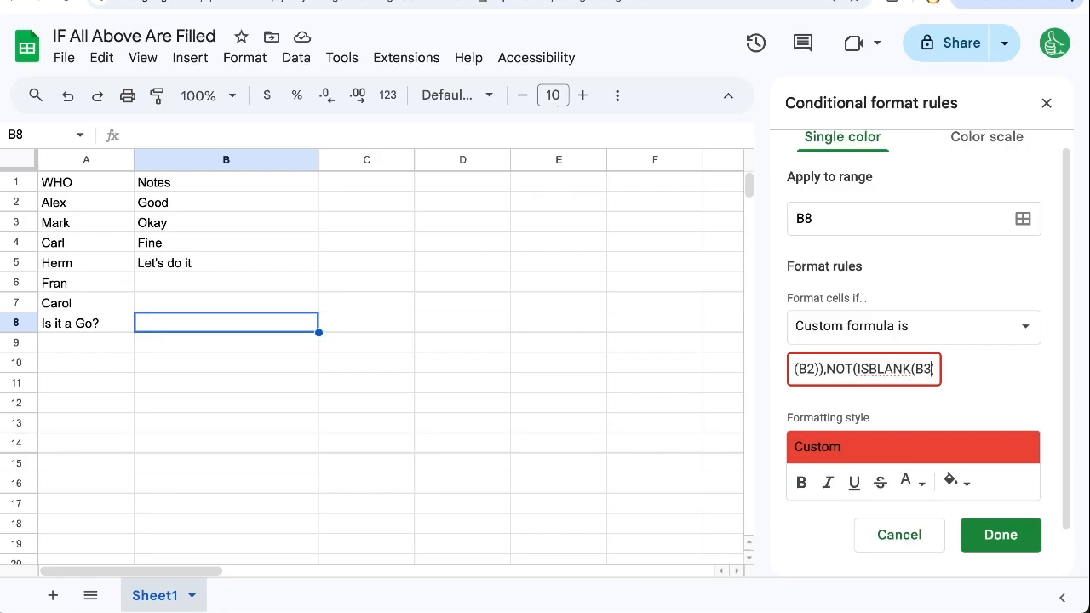
type(")),")
Add matching NOT(ISBLANK()) arguments for B4, B5, B6 and B7 and close the OR formula
key("ctrl+v")
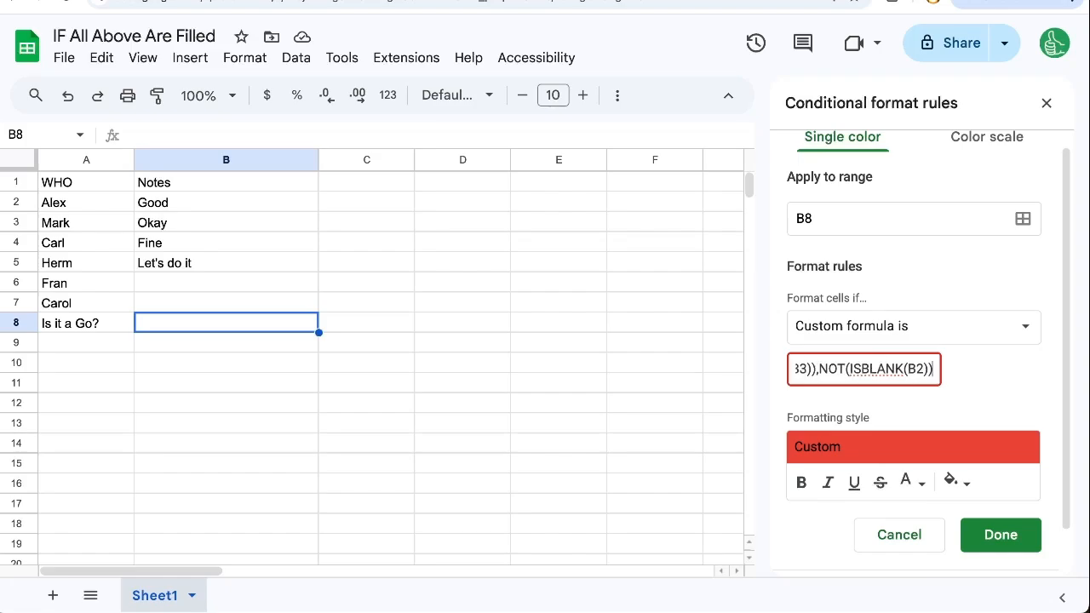
key("BackSpace")
key("BackSpace")
key("BackSpace")
type("4))")
type(",")
key("ctrl+v")
key("Left")
key("Left")
key("BackSpace")
type("5")
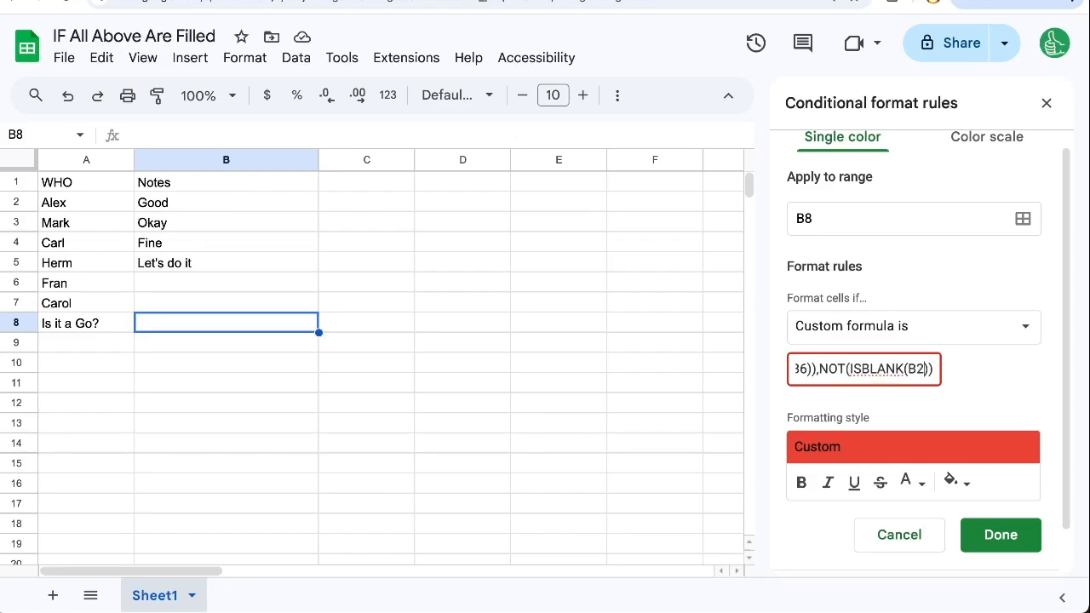
key("BackSpace")
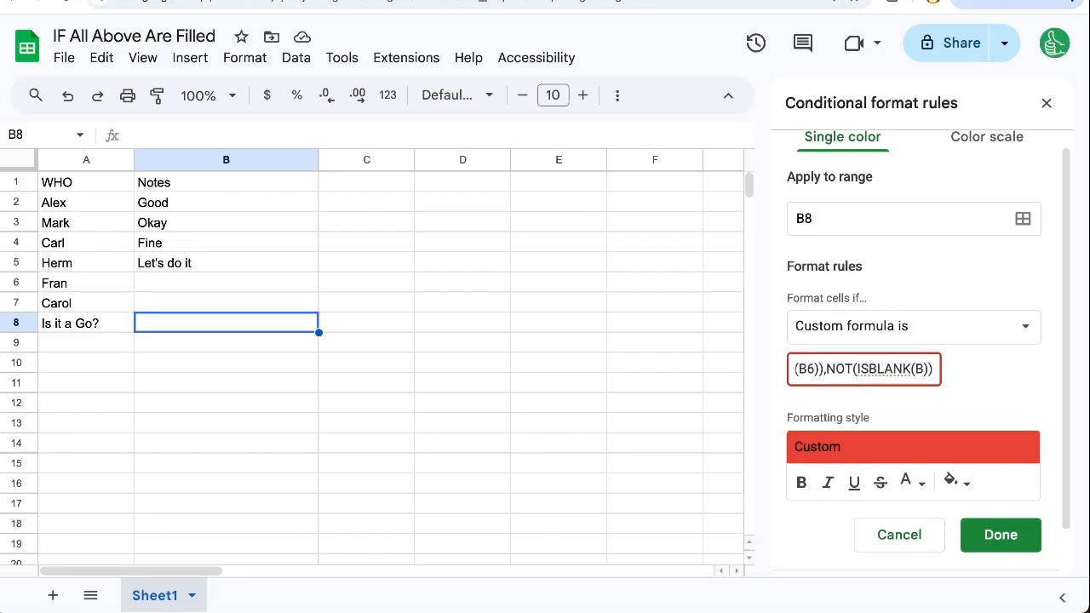
type("7")
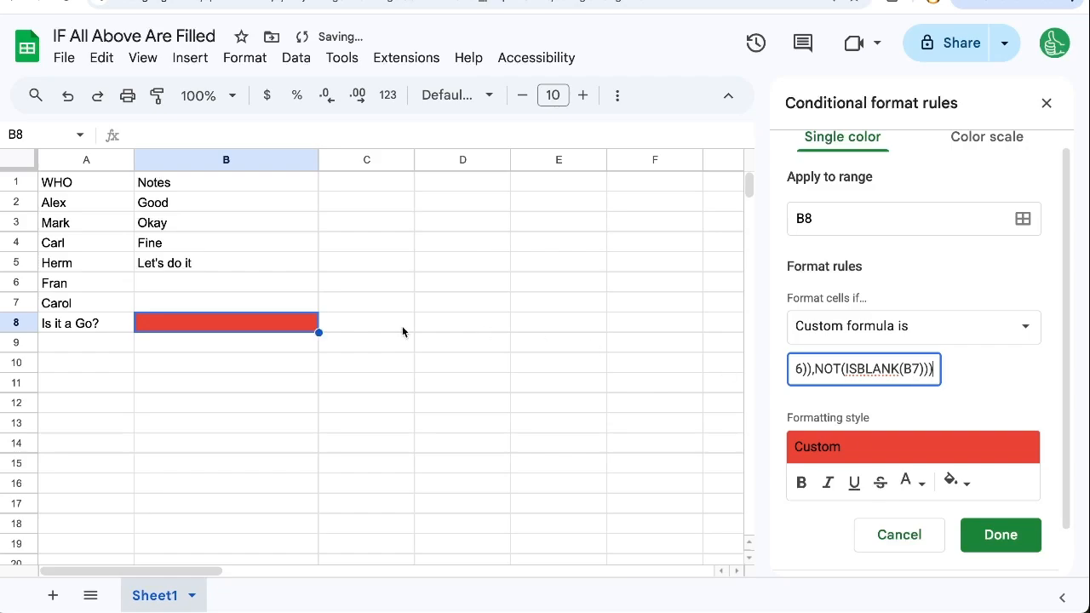
Clear the notes in cells B2:B6
left_click(260, 300)
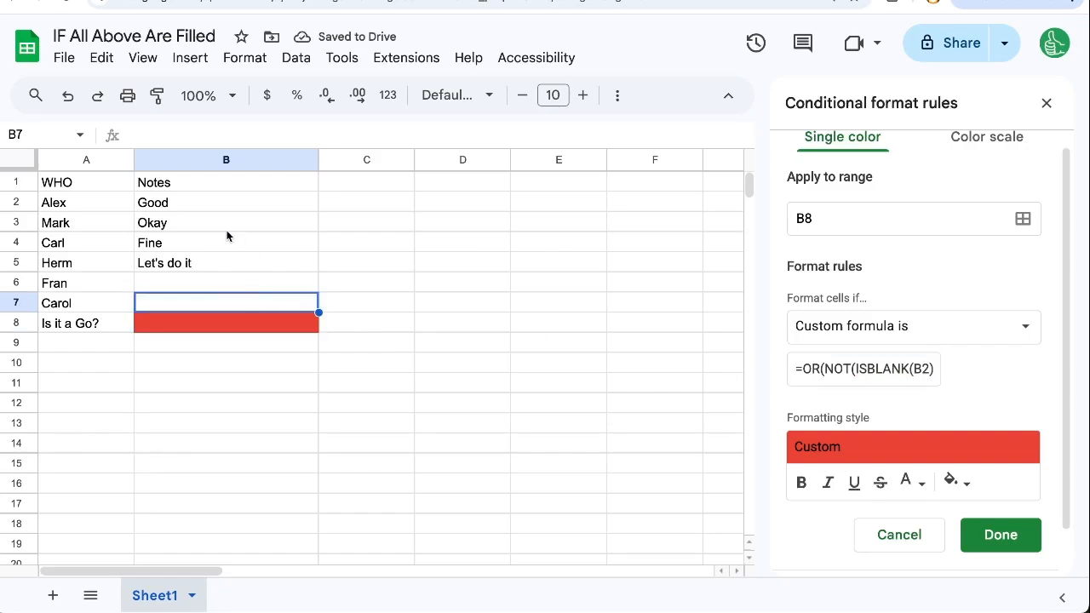
left_click_drag(224, 205, 221, 283)
key("Delete")
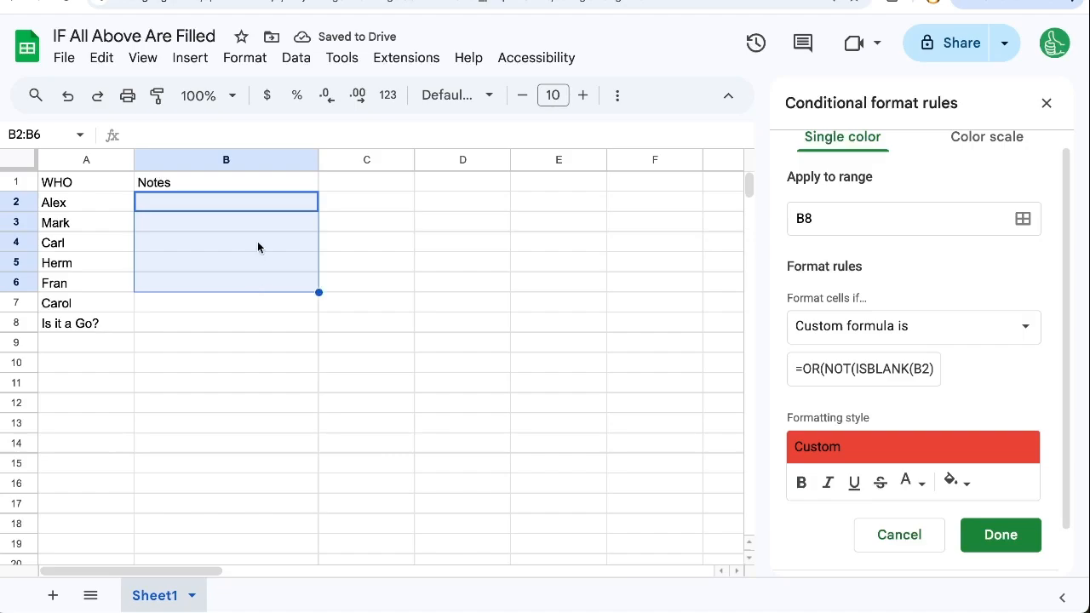
Fill cells B2, B3 and B4 with the notes "works", "this" and "way"
left_click(268, 215)
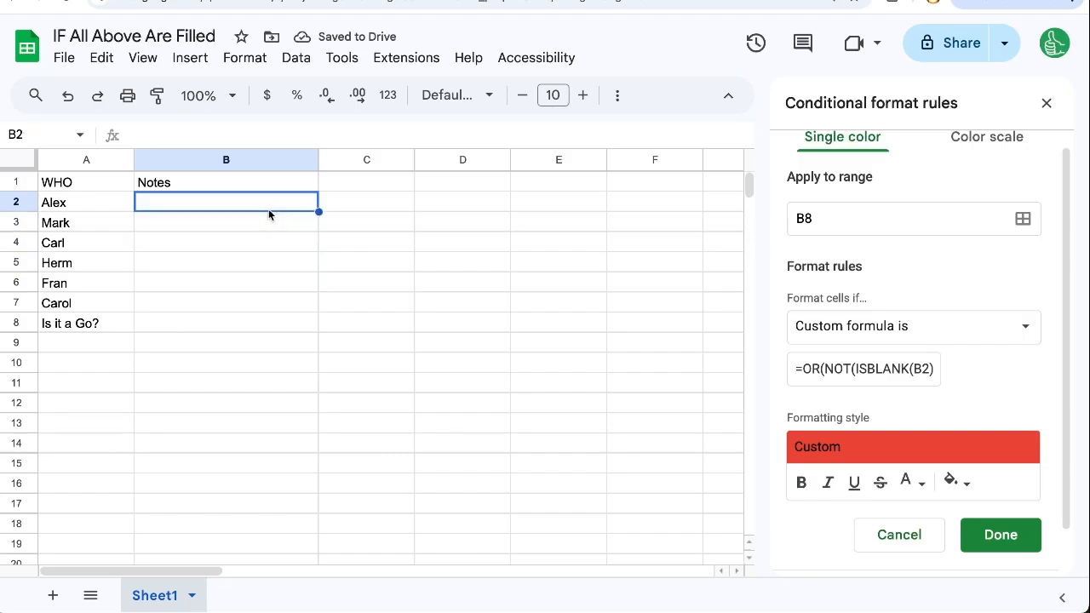
type("works")
key("Return")
type("this")
key("Return")
type("way")
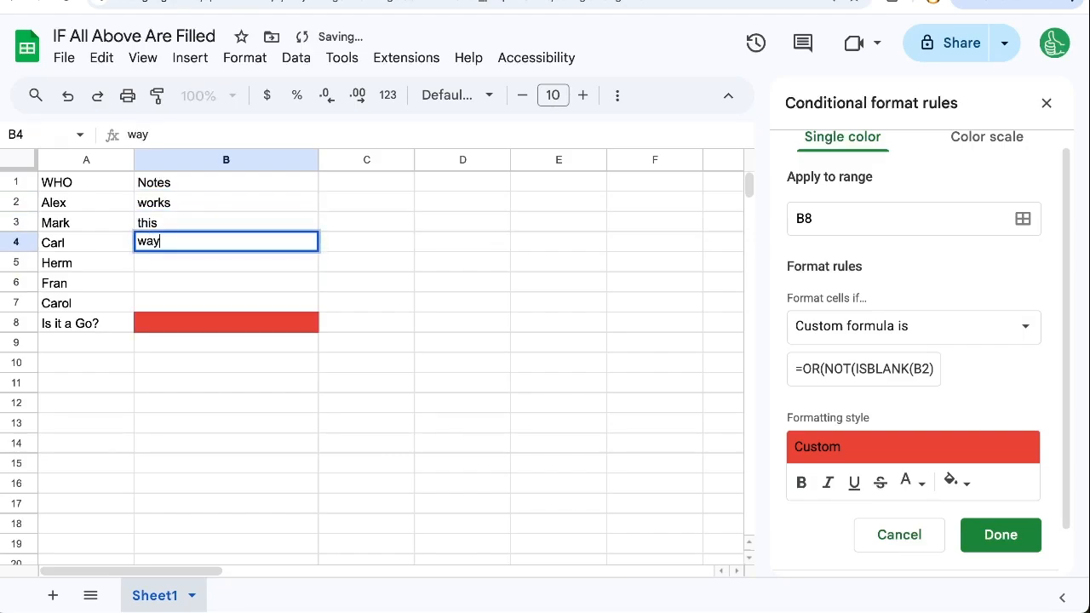
key("Return")
Replace the rule's custom OR formula with =COUNTA(B2:B7)
left_click(924, 369)
left_click_drag(839, 370, 1013, 384)
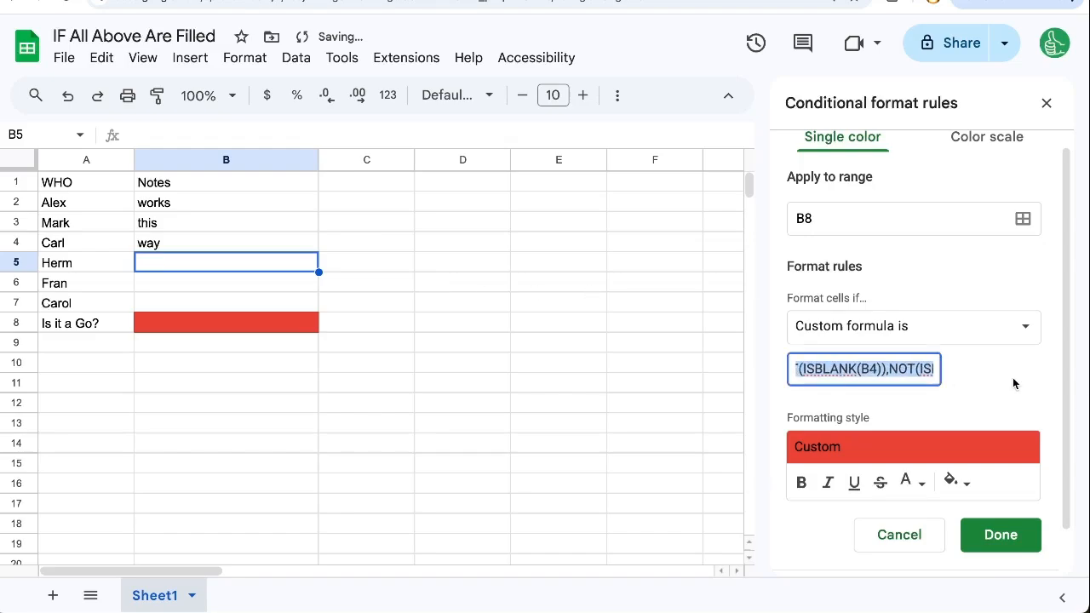
left_click(873, 369)
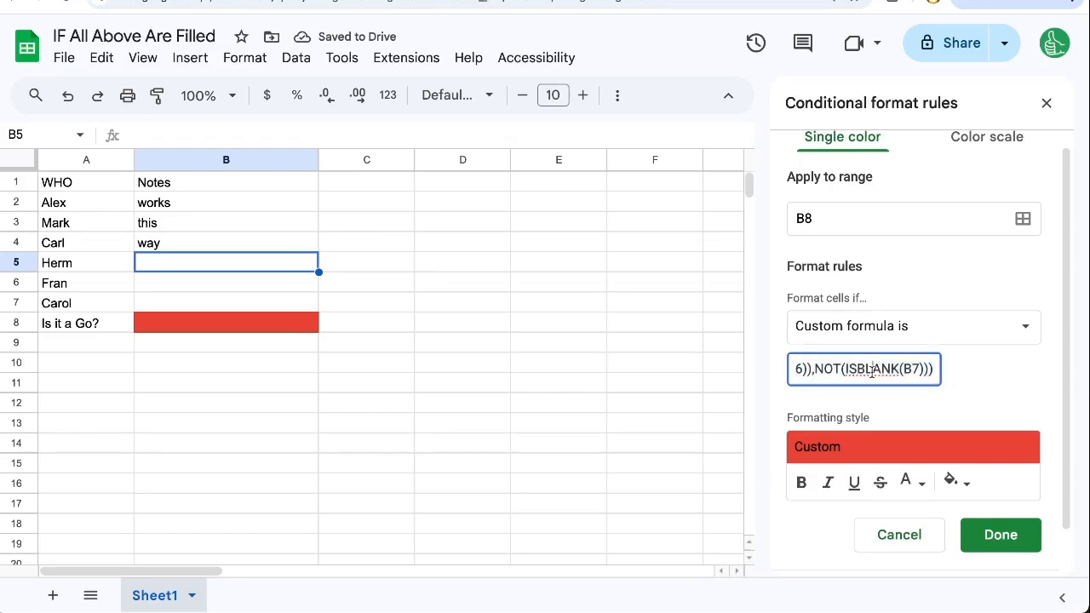
left_click_drag(848, 369, 933, 370)
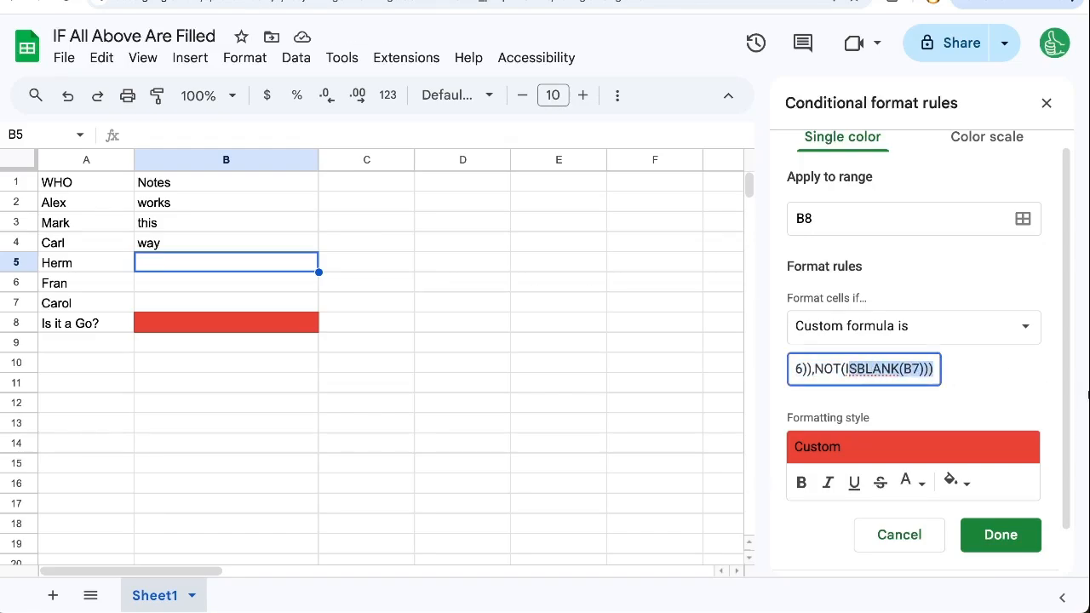
left_click(892, 370)
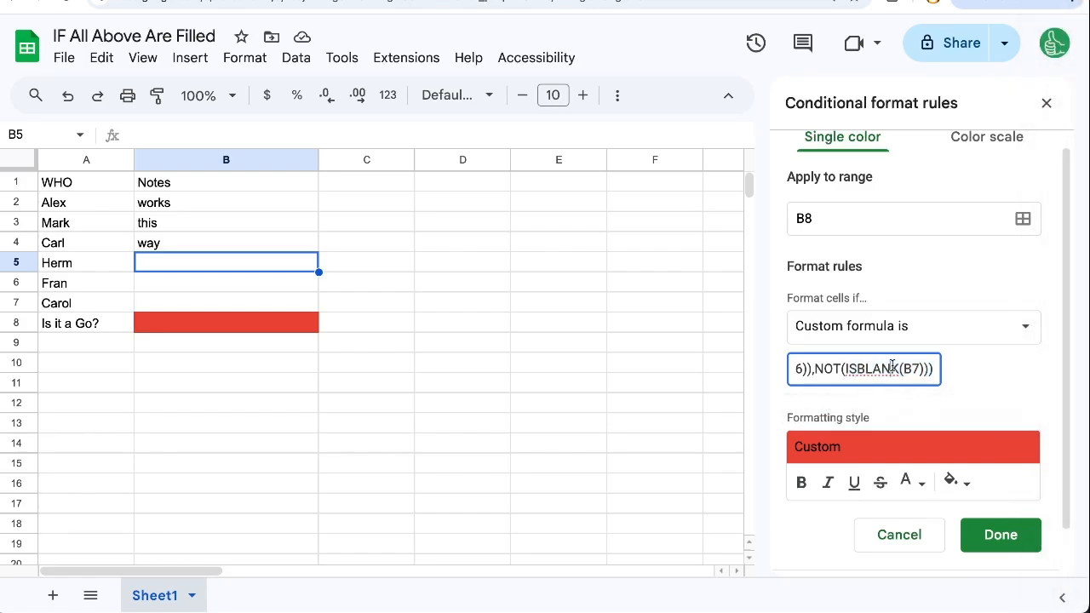
key("ctrl+a")
key("BackSpace")
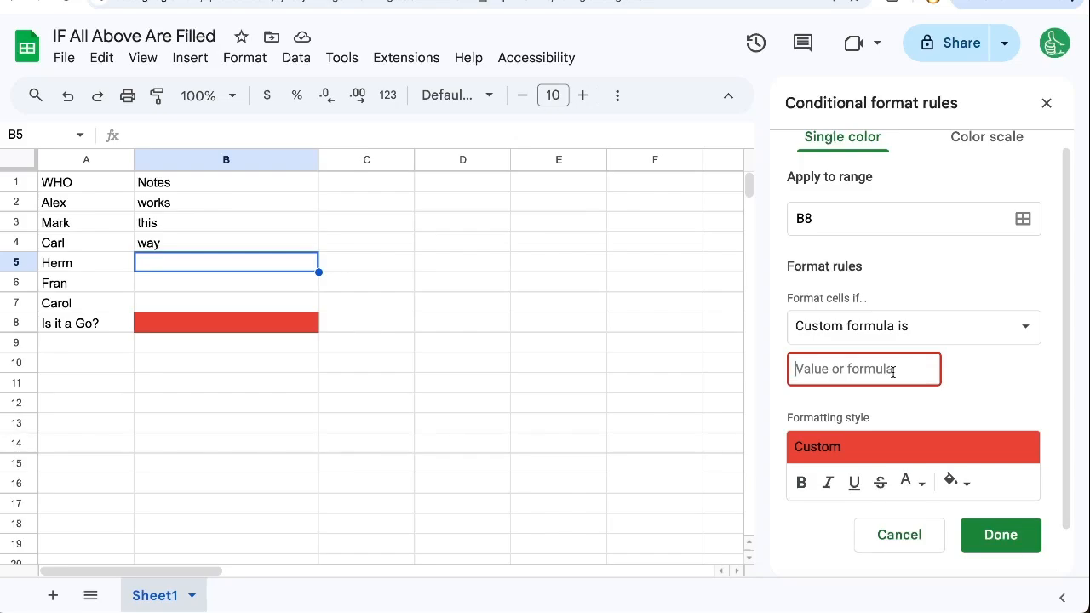
type("=COUNTA")
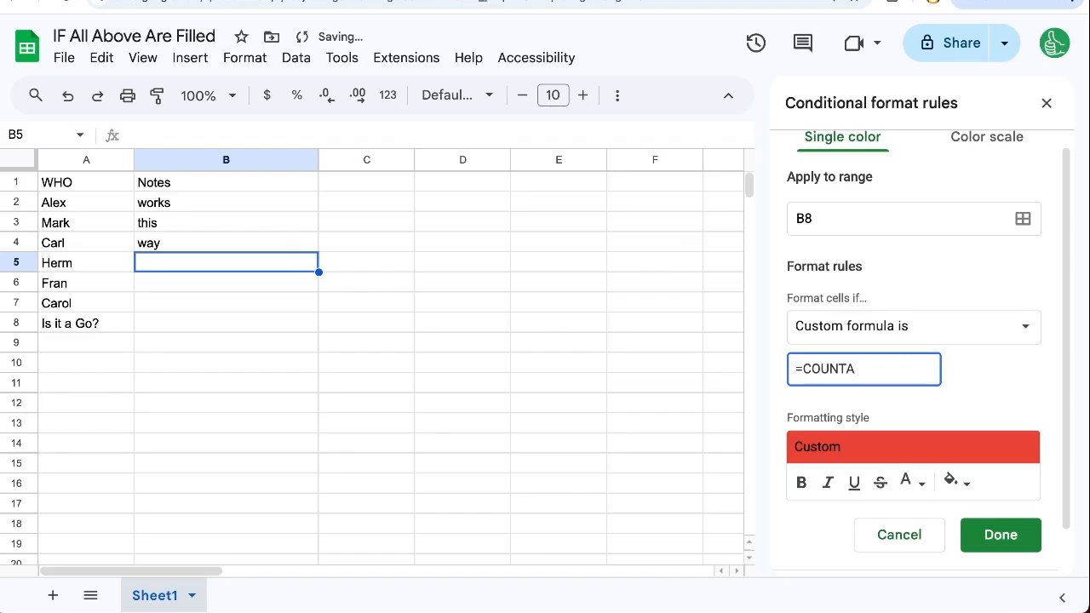
type("(B")
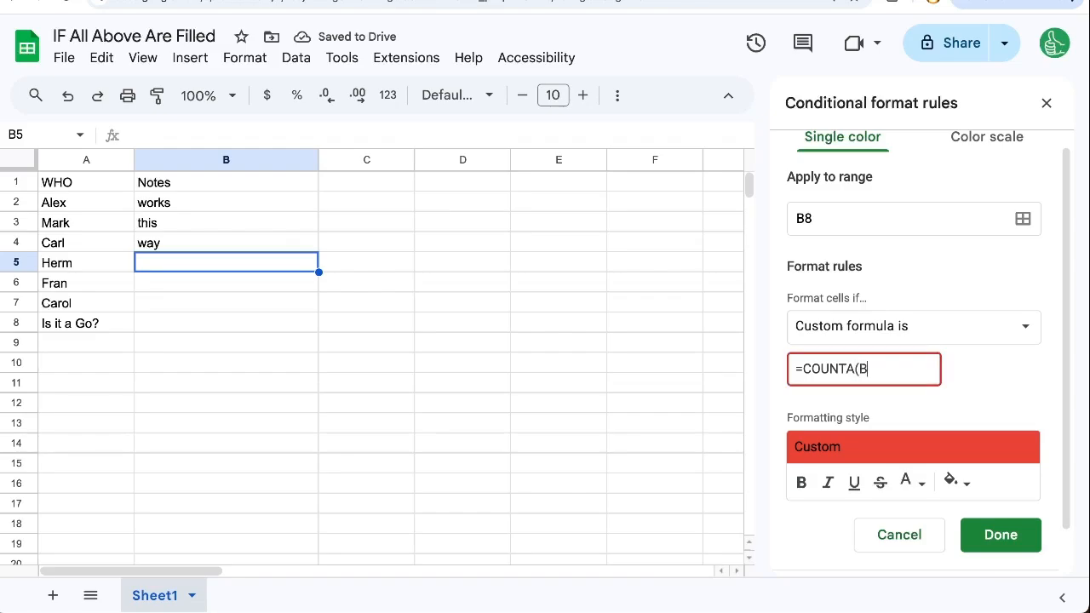
type("2:B7)")
Make both references in the COUNTA formula fully absolute, giving =COUNTA($B$2:$B$7)
left_click(868, 369)
type("$")
left_click(895, 369)
type("$")
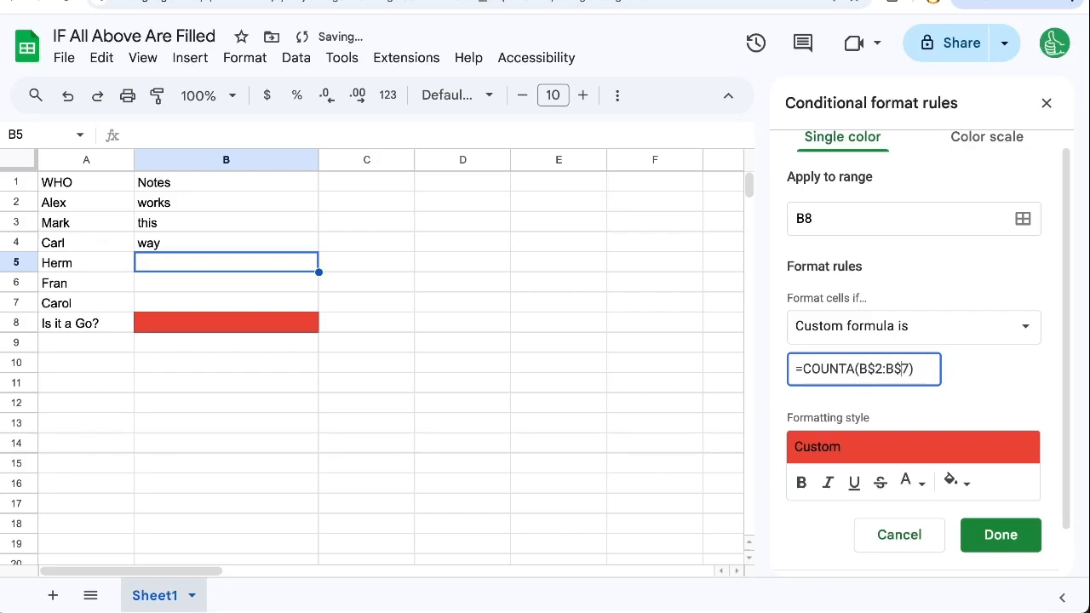
left_click(860, 369)
type("$")
left_click(891, 369)
type("$")
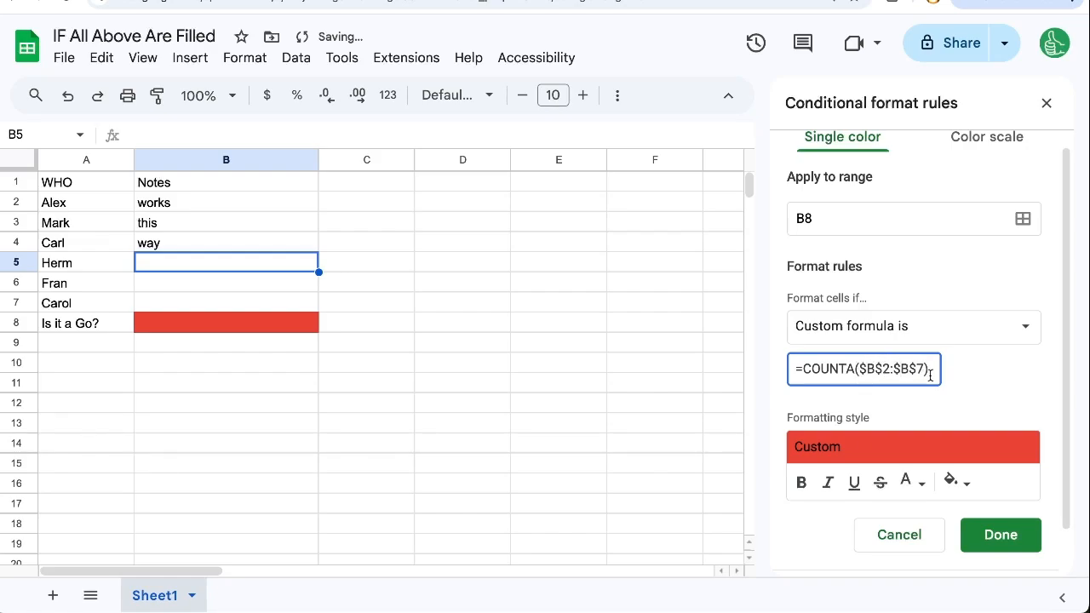
Append >0 to the COUNTA formula and save the conditional format rule
key("Right")
type(">0")
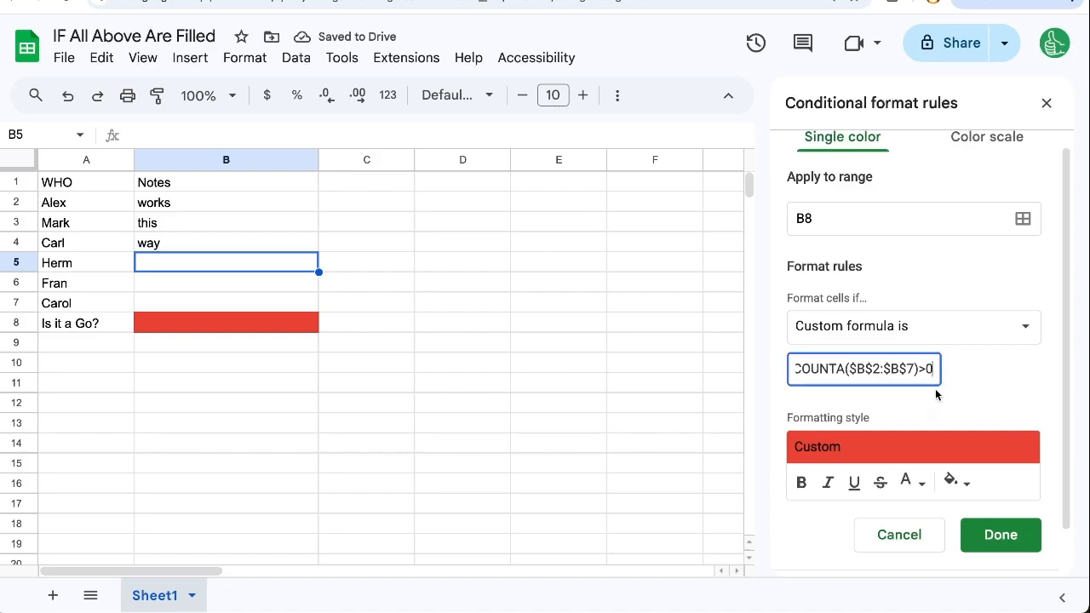
left_click(992, 534)
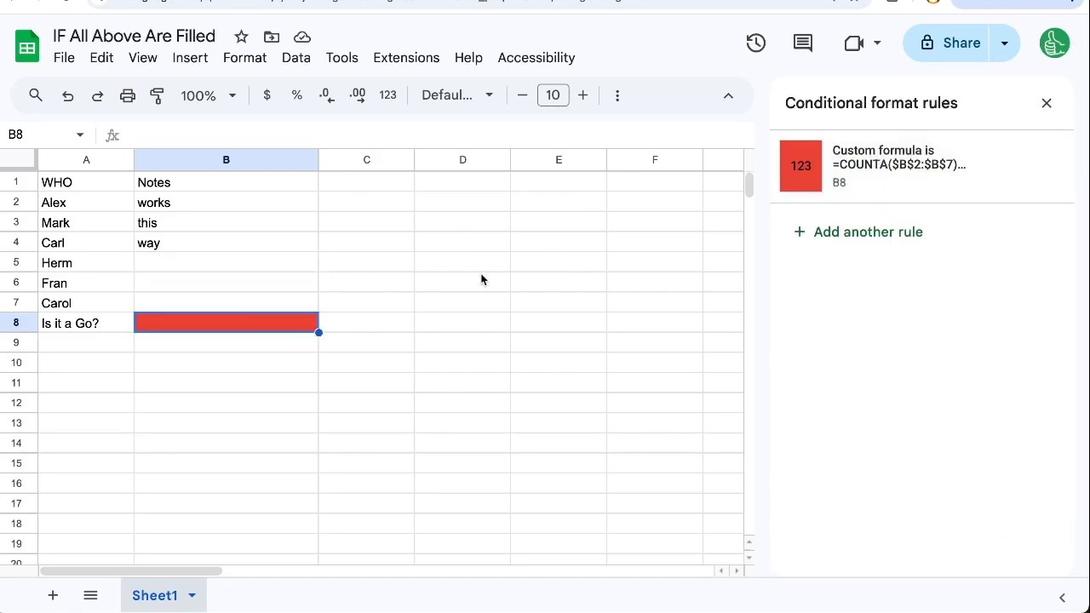
Clear the notes in B2:B4, enter "something" in B5 and check cell B8
left_click_drag(191, 248, 197, 202)
key("Delete")
key("Down")
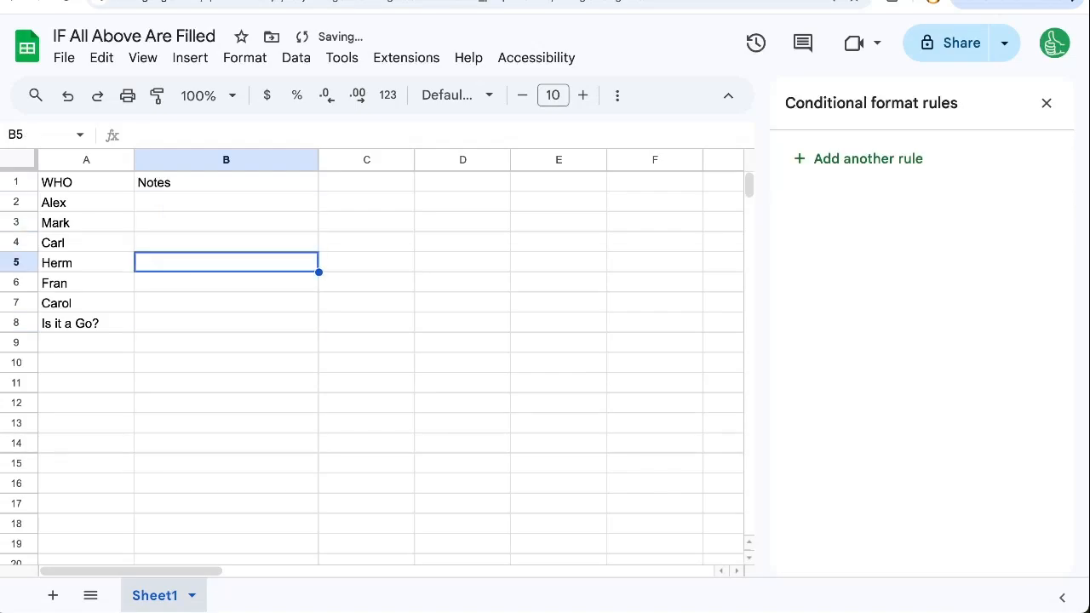
type("something")
key("Return")
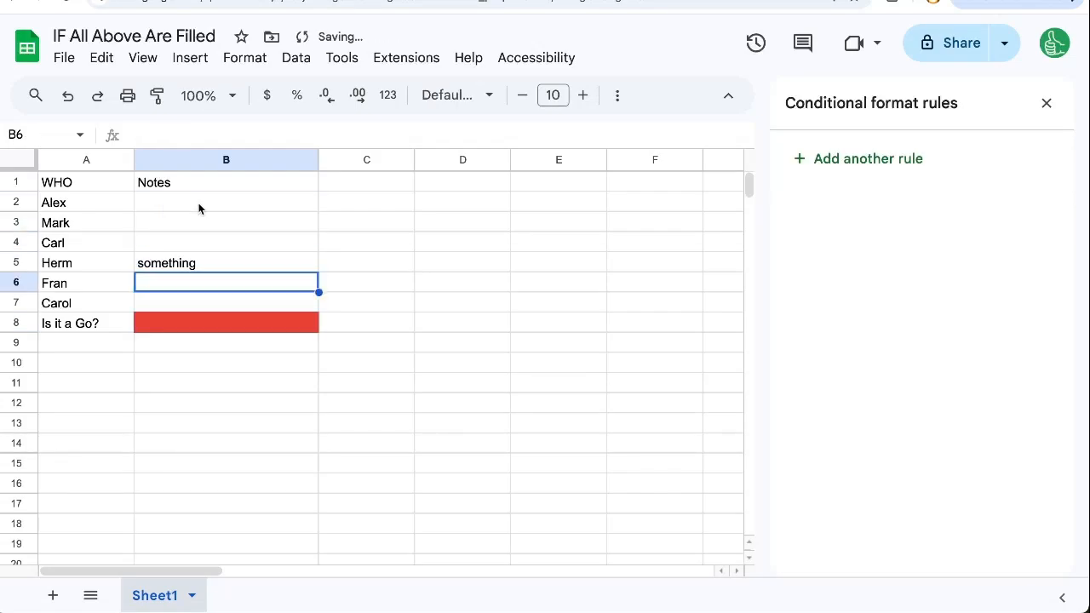
left_click(179, 327)
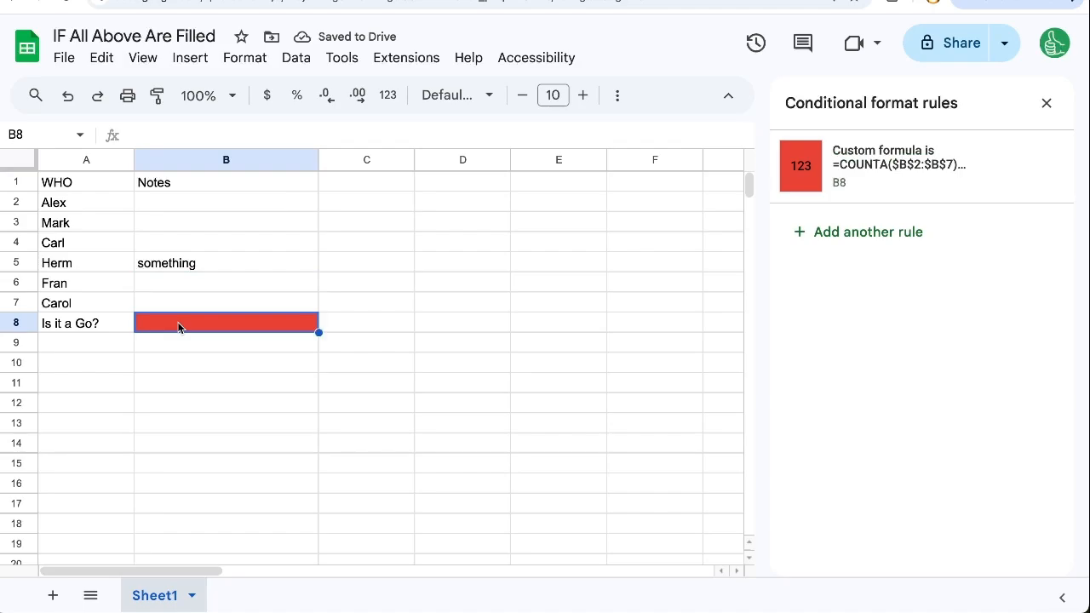
Copy the note "something" from B5 into the other empty note cells, B2:B4, B6 and B7
left_click(185, 264)
key("ctrl+c")
left_click(185, 230)
key("ctrl+v")
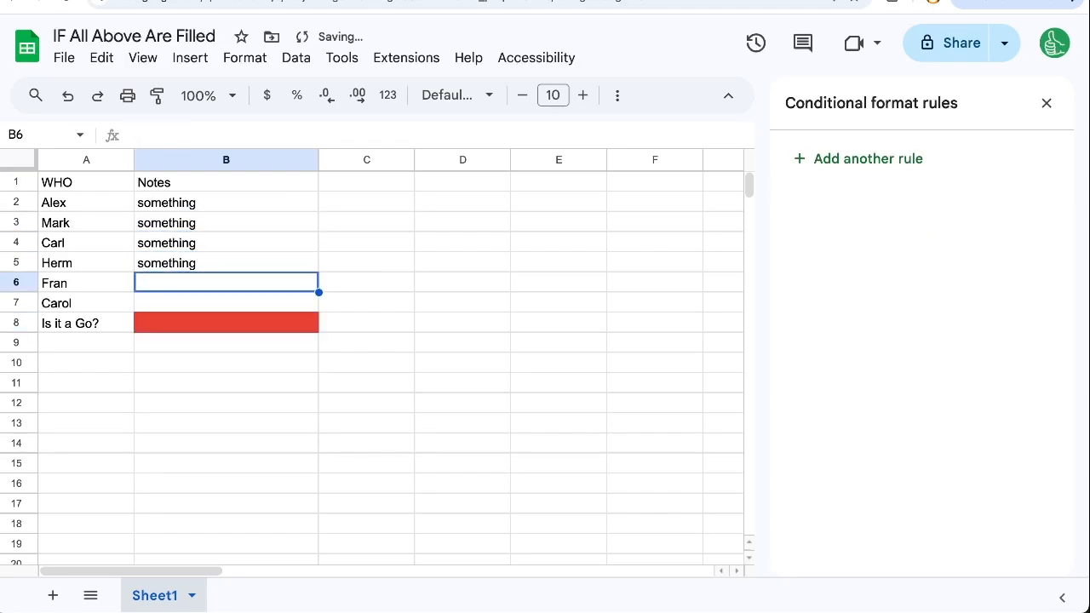
key("ctrl+v")
key("Down")
key("ctrl+v")
left_click_drag(208, 202, 207, 308)
Add another conditional format rule for B8 with green text and the condition "Custom formula is"
left_click(202, 324)
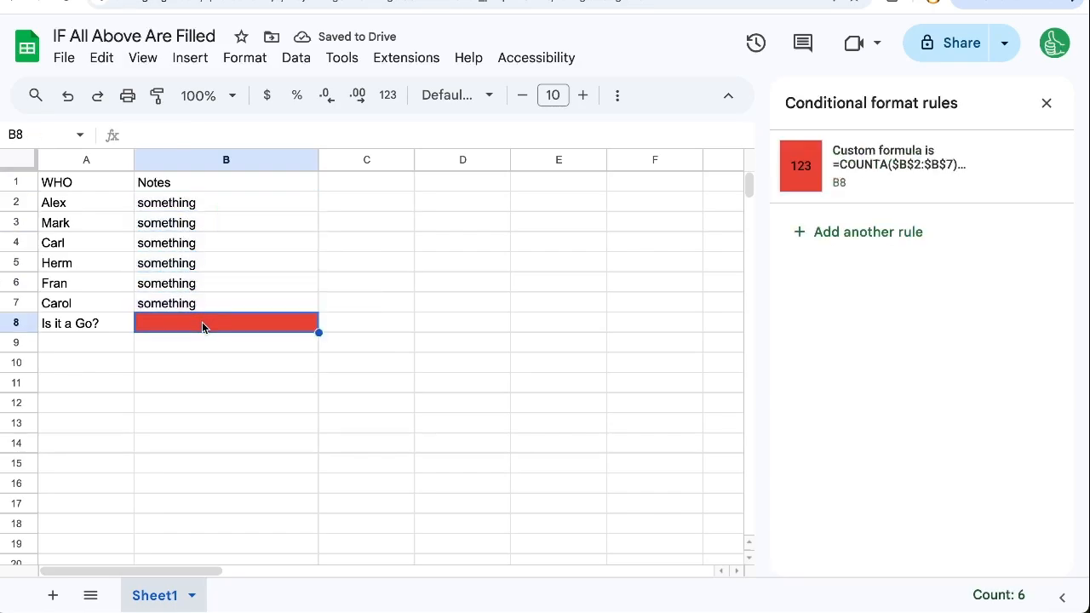
left_click(244, 57)
left_click(855, 239)
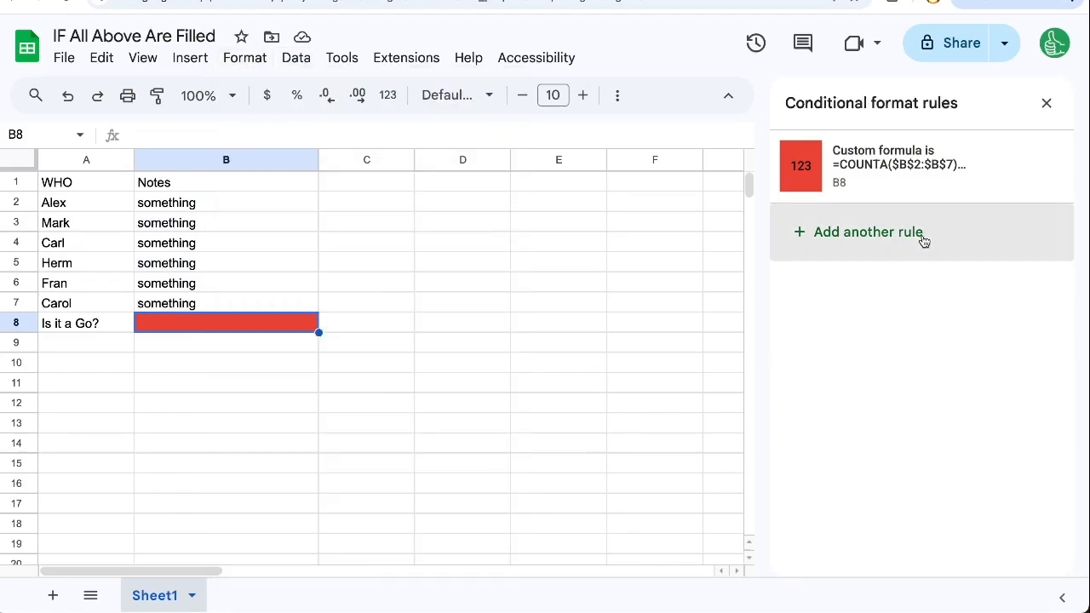
left_click(952, 452)
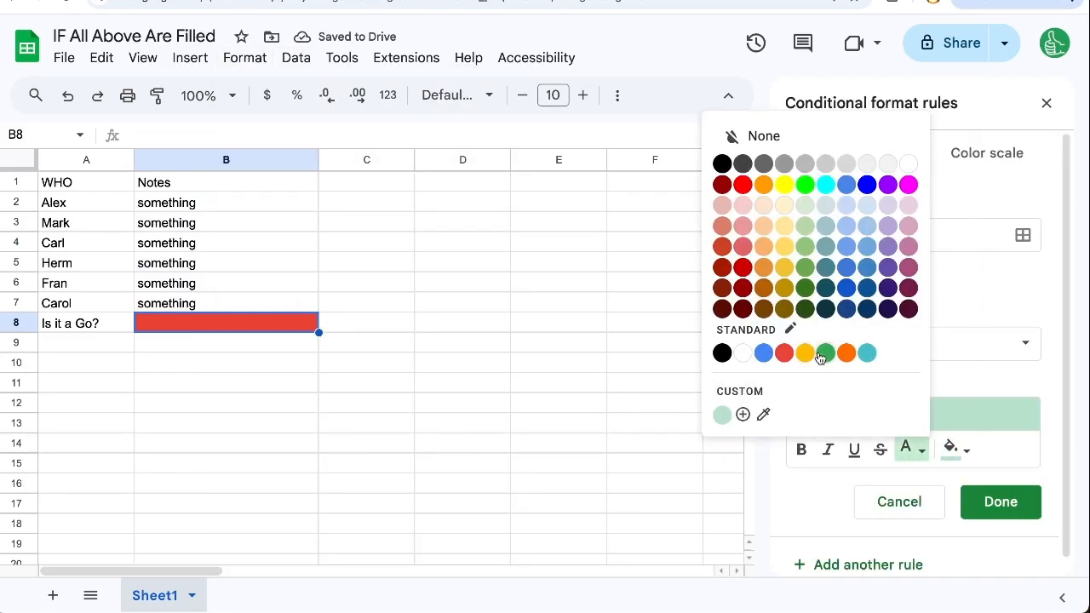
left_click(820, 362)
left_click(846, 344)
scroll(874, 434, "down", 10)
left_click(874, 433)
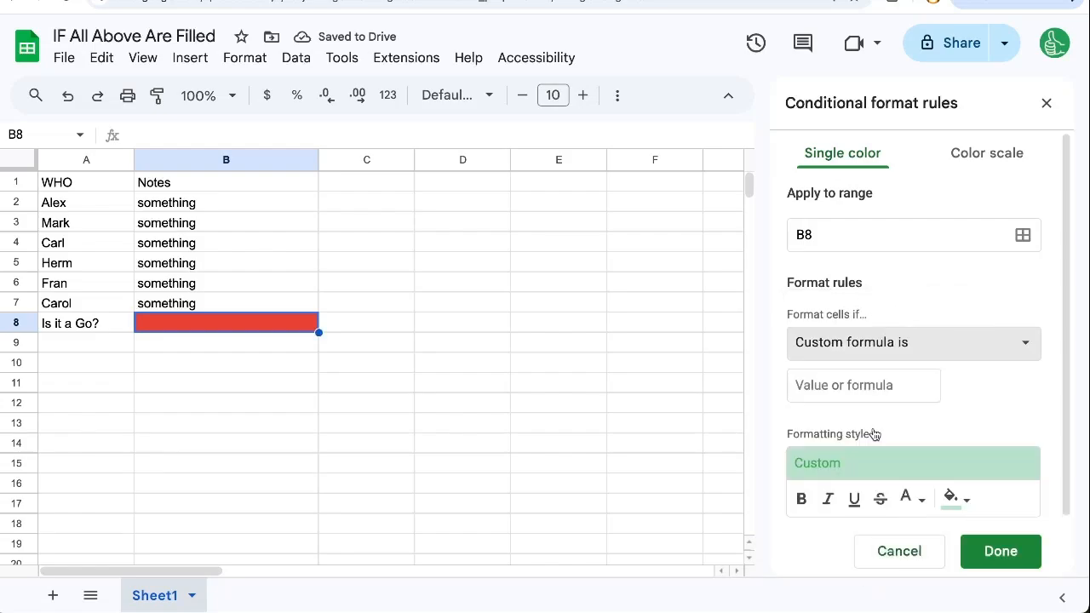
Enter =COUNTA(B2:B7)=6 as the new rule's custom formula
left_click(841, 398)
type("=")
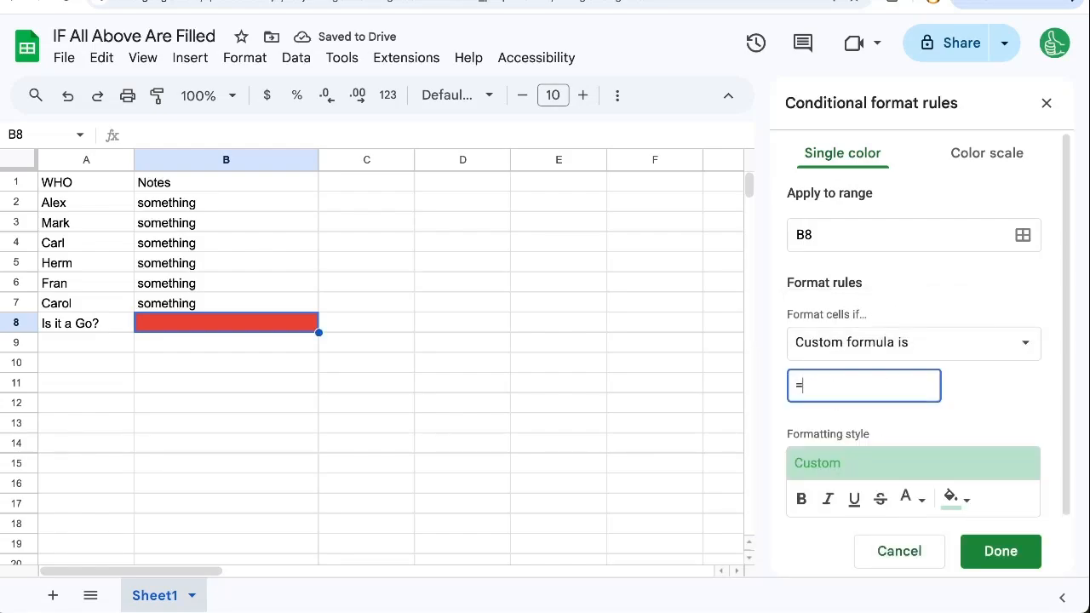
type("COUNTA(")
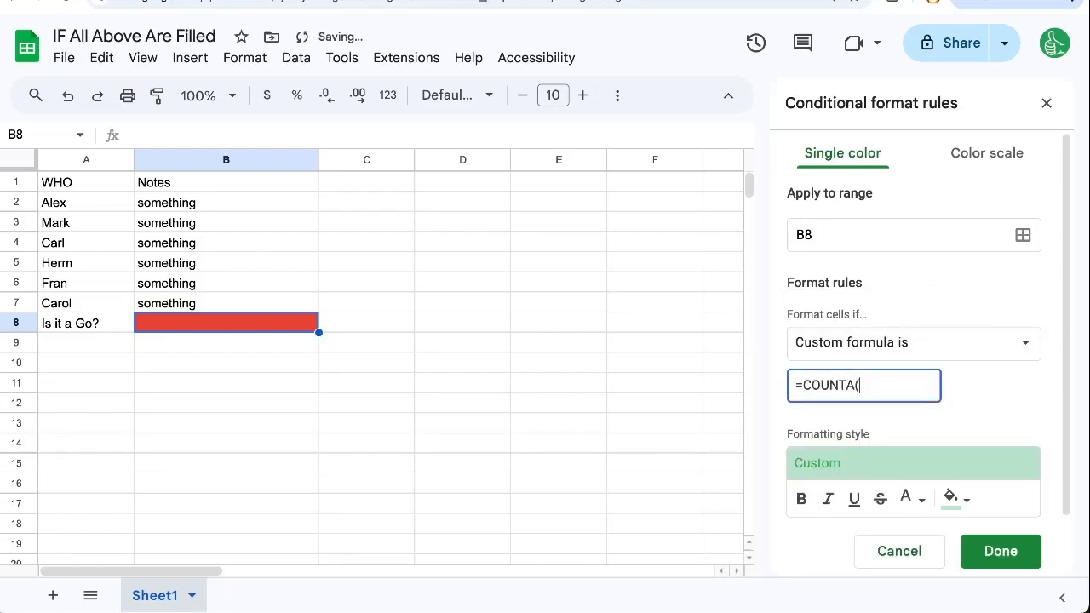
type("B2:")
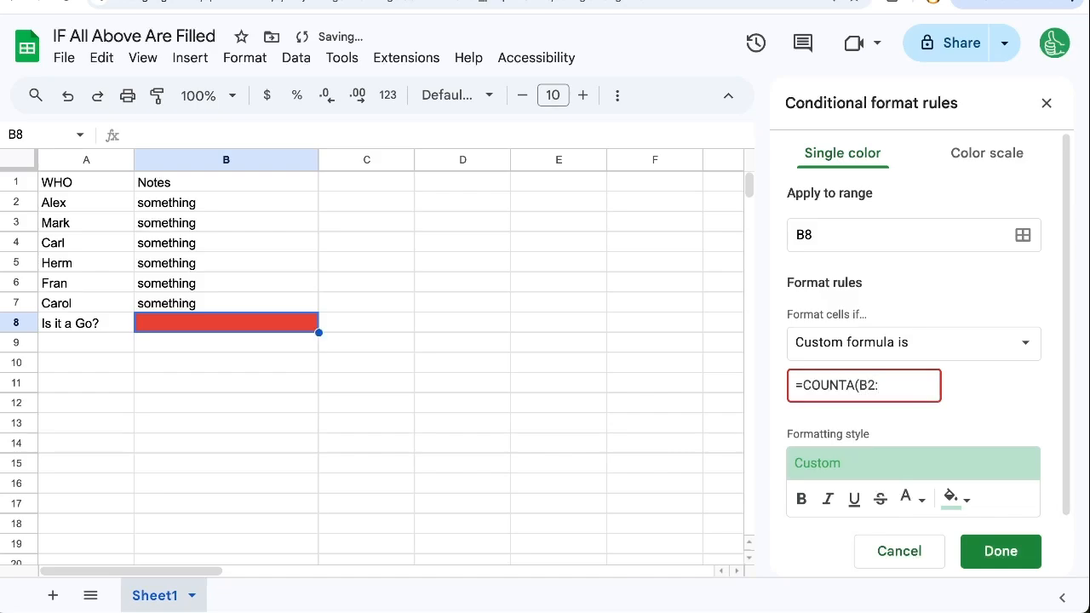
type("B7)=")
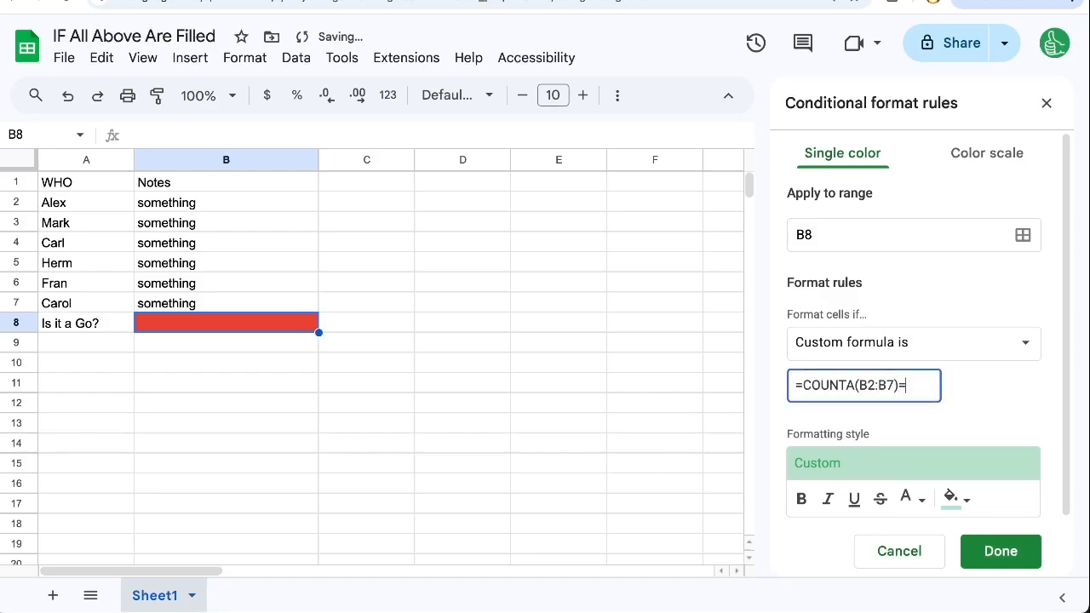
type("6")
Make the new rule's range reference absolute so the formula reads =COUNTA($B$2:$B$7)=6
type("$")
key("Right")
type("$")
key("Right")
key("Right")
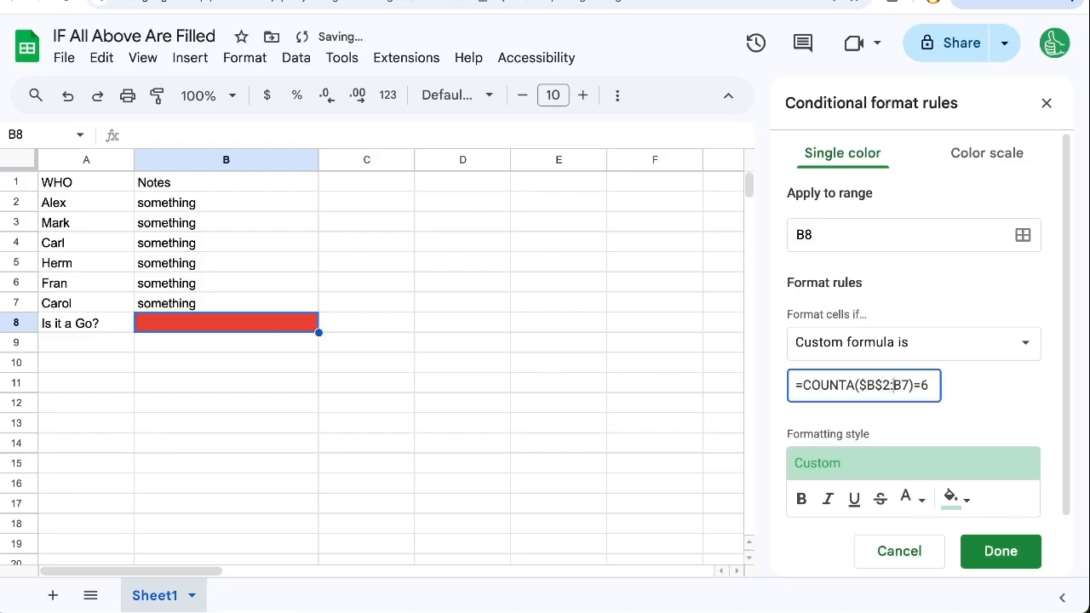
type("$")
key("Right")
type("$")
key("End")
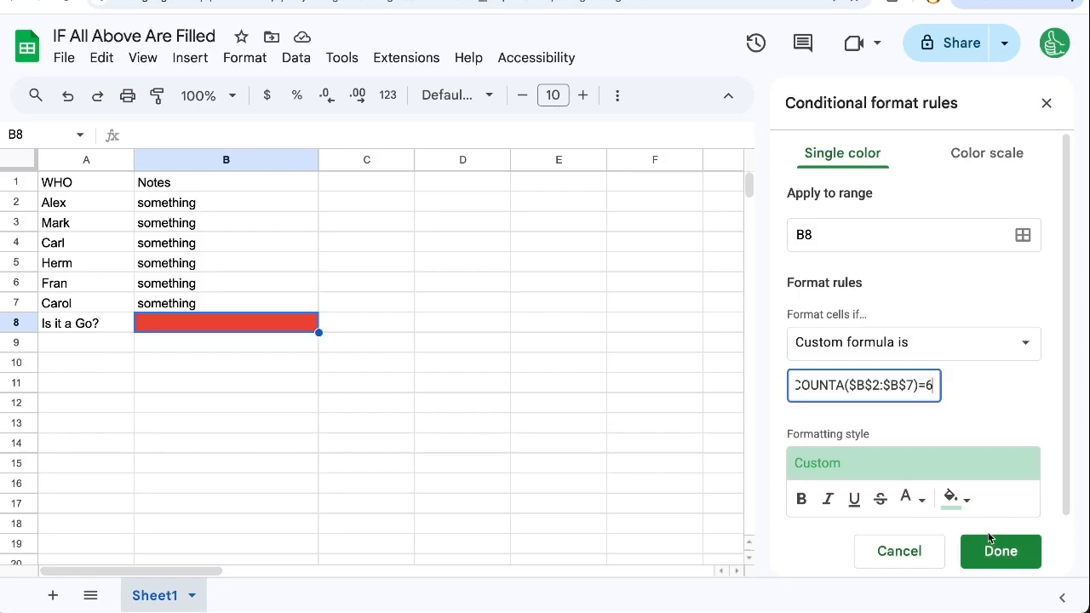
Save the new rule with a green fill and move it above the red rule
left_click(956, 499)
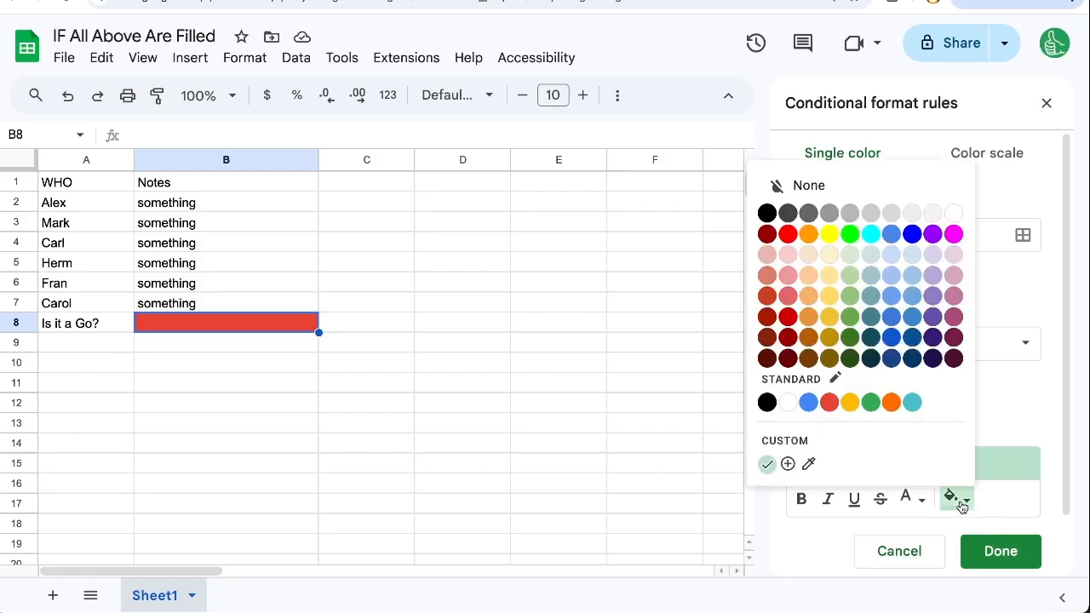
left_click(1012, 546)
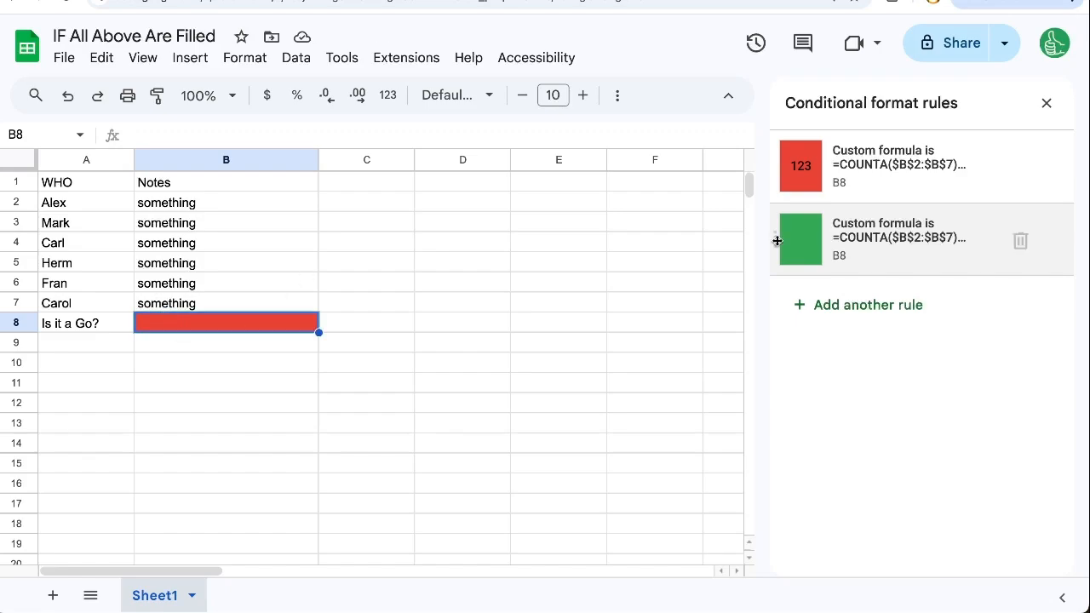
left_click_drag(778, 241, 782, 177)
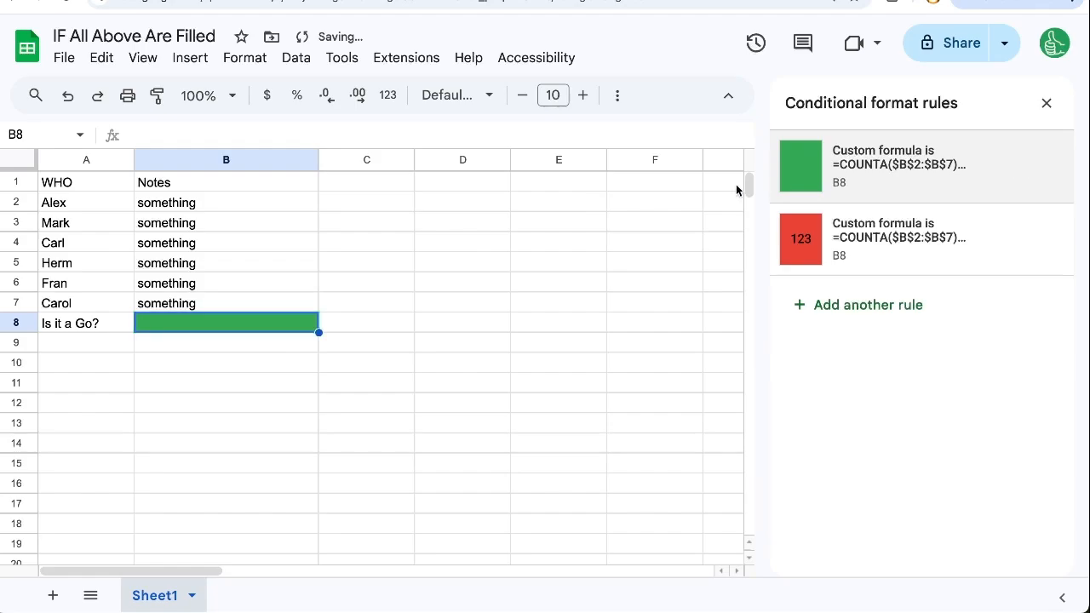
Clear the notes in B7 and B6 and check the color of cell B8
left_click(219, 304)
key("Delete")
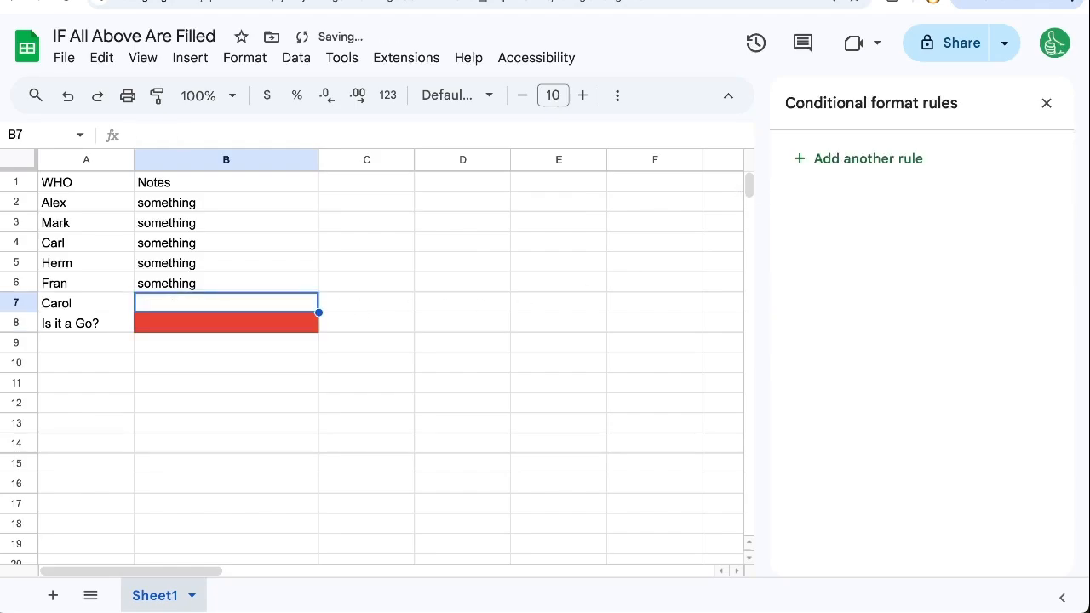
key("Up")
key("Delete")
key("Up")
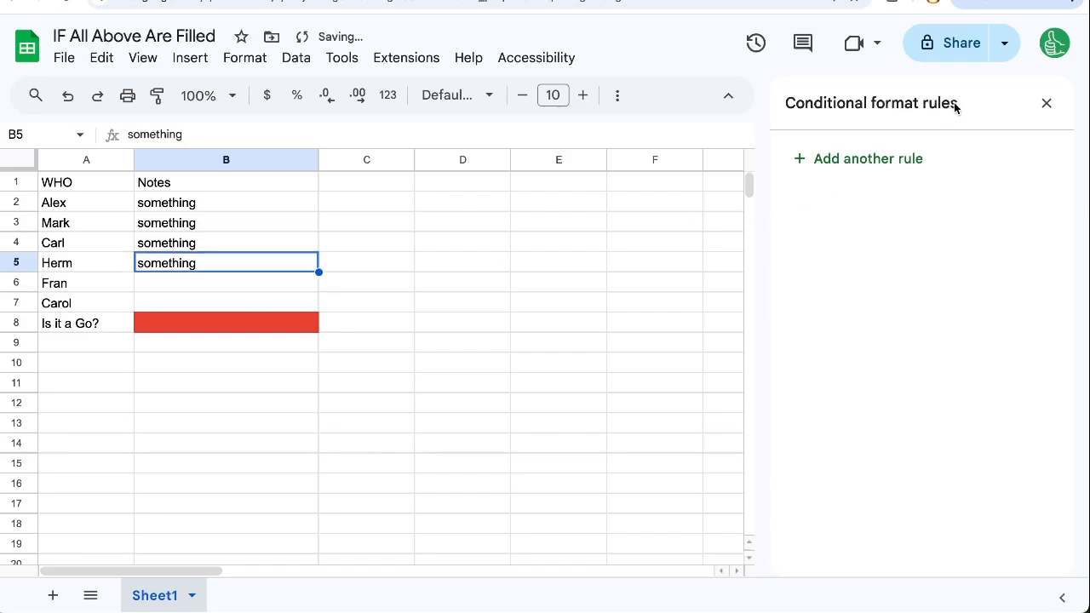
left_click(235, 322)
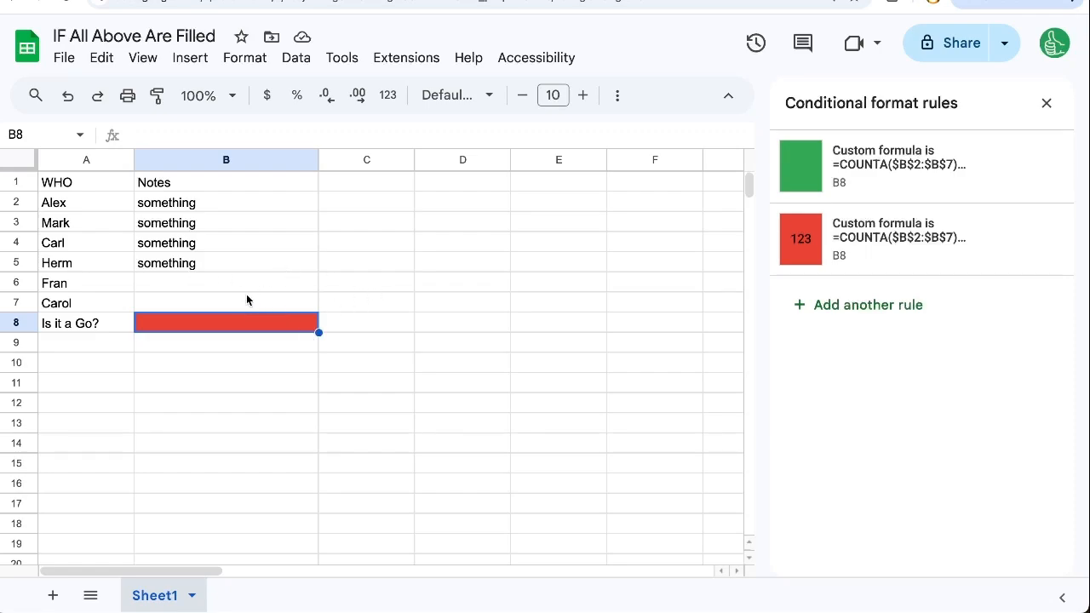
Clear the notes in B2:B5, then enter "filled", "with" and "something" in B2, B3 and B4
left_click_drag(210, 267, 214, 199)
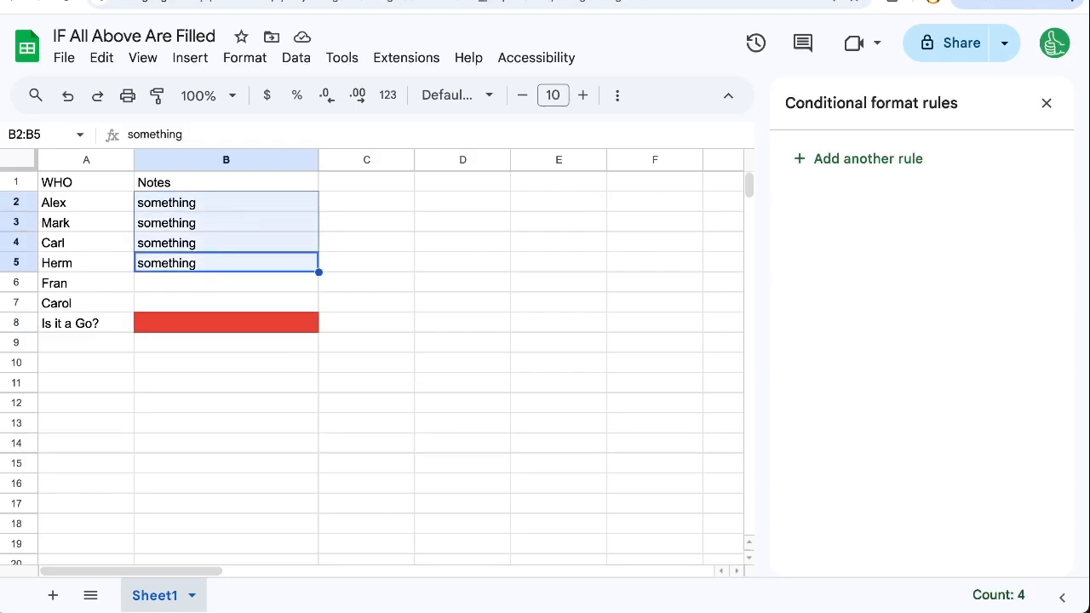
key("Delete")
left_click(214, 203)
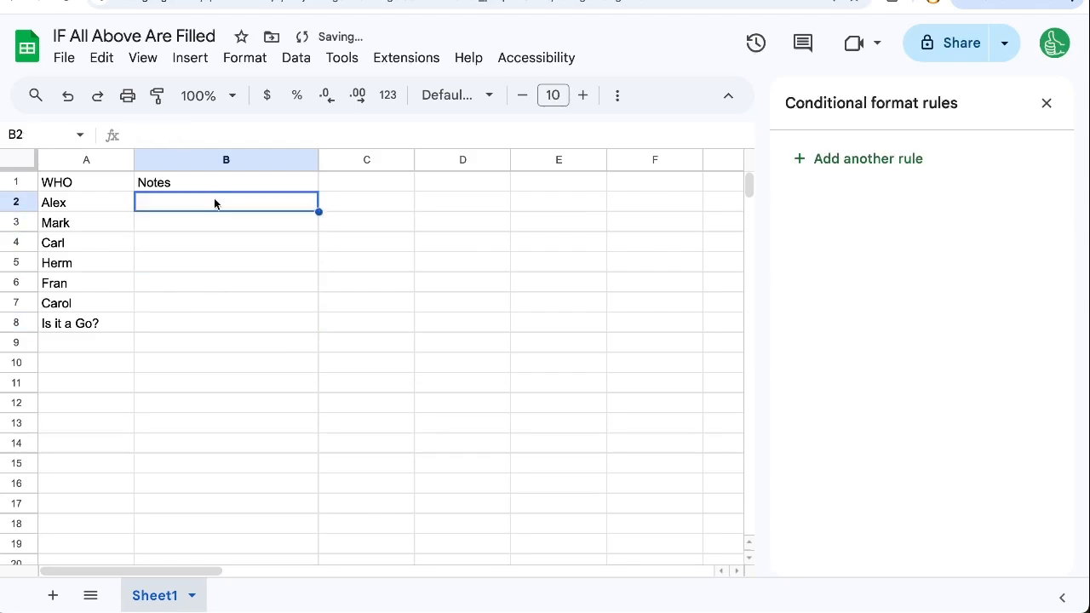
type("filled")
key("Return")
type("with")
key("Return")
type("some")
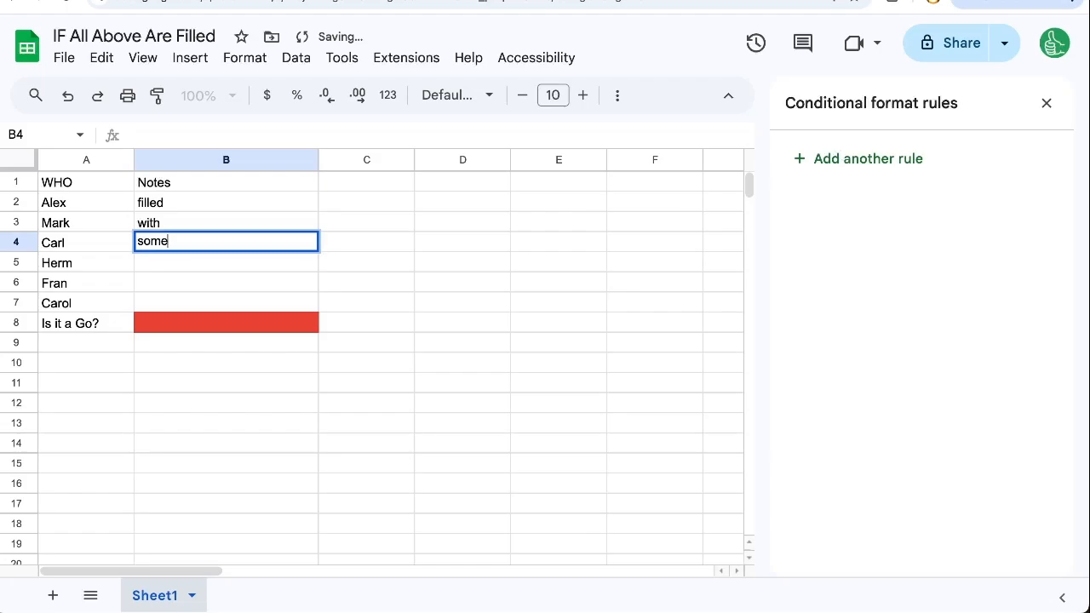
type("thing")
key("Return")
Enter the notes "here", "and" and "here" in cells B5, B6 and B7
type("here")
key("Return")
type("and")
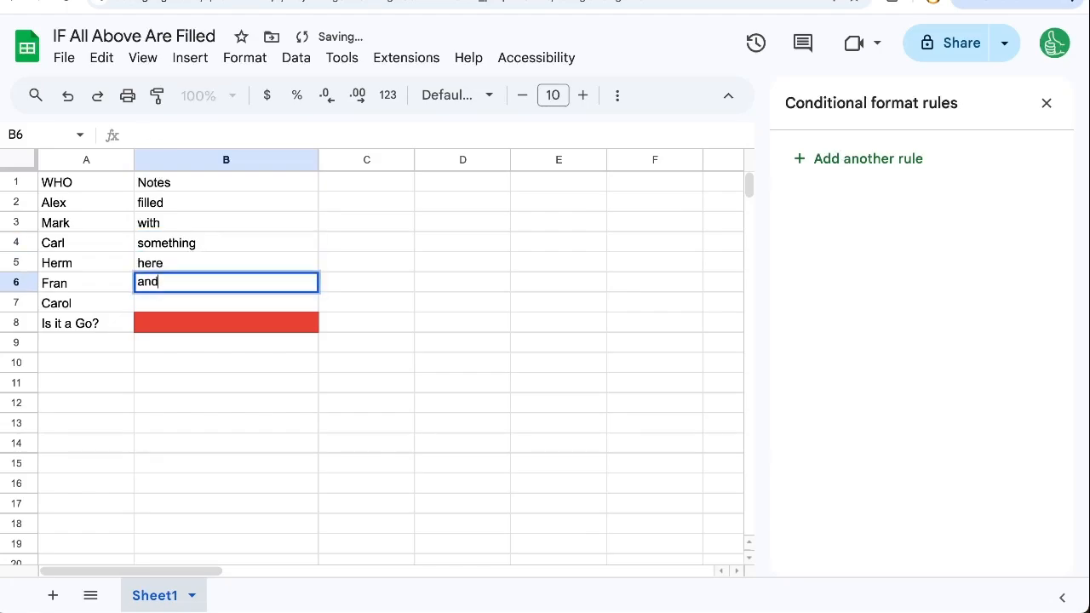
key("Return")
type("here")
key("Return")
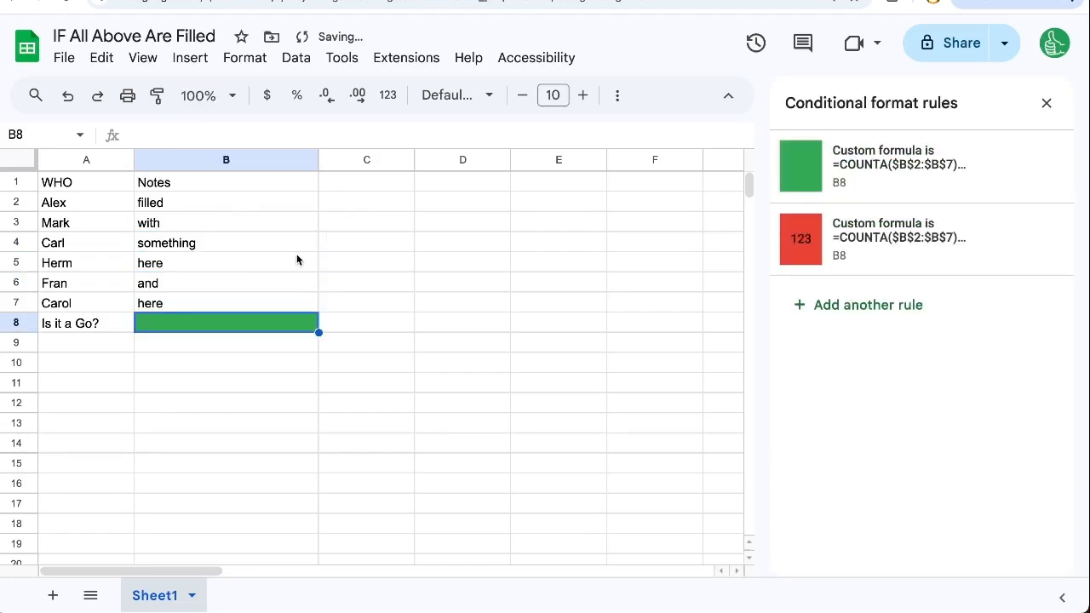